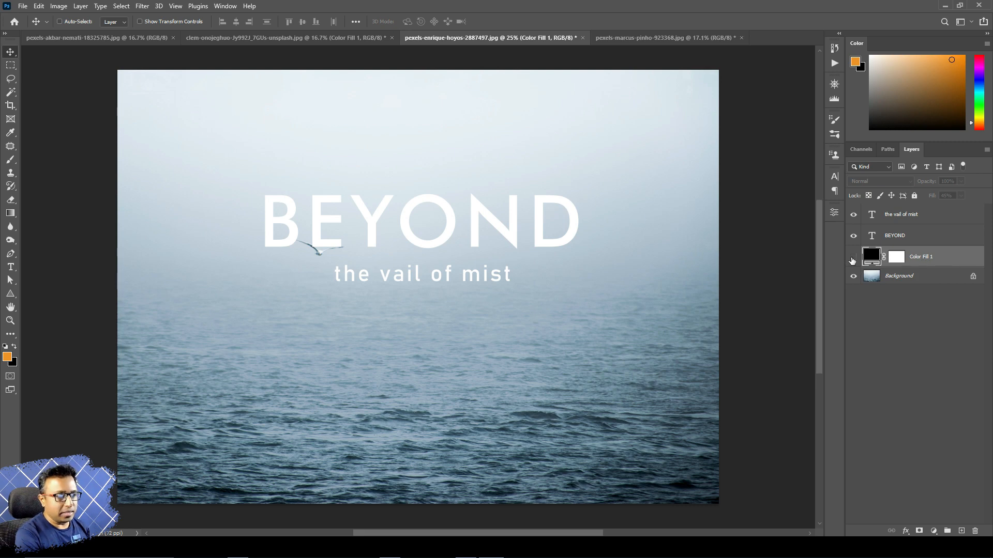
Step: Show the existing black color fill layer at 100% fill and delete the layer from the seascape document
click(853, 257)
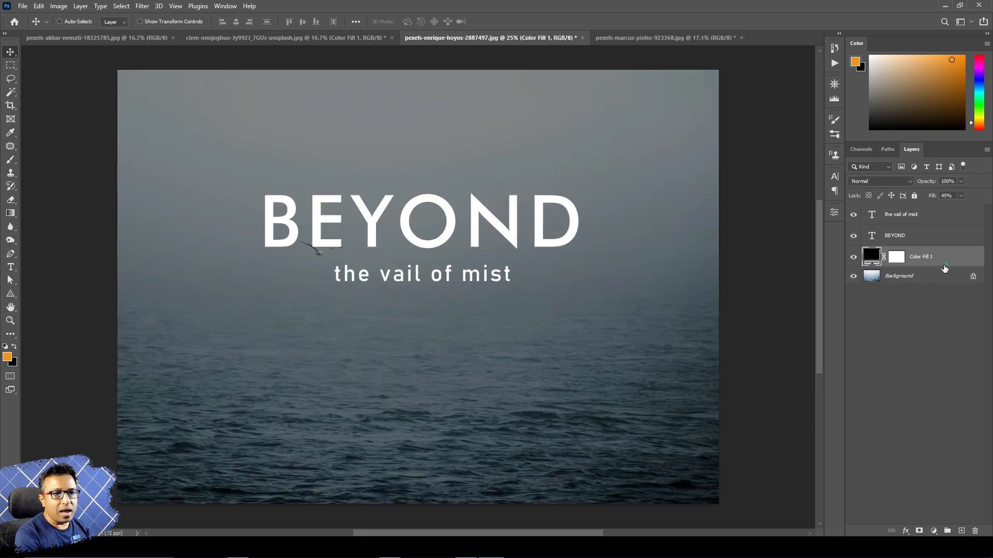
click(961, 195)
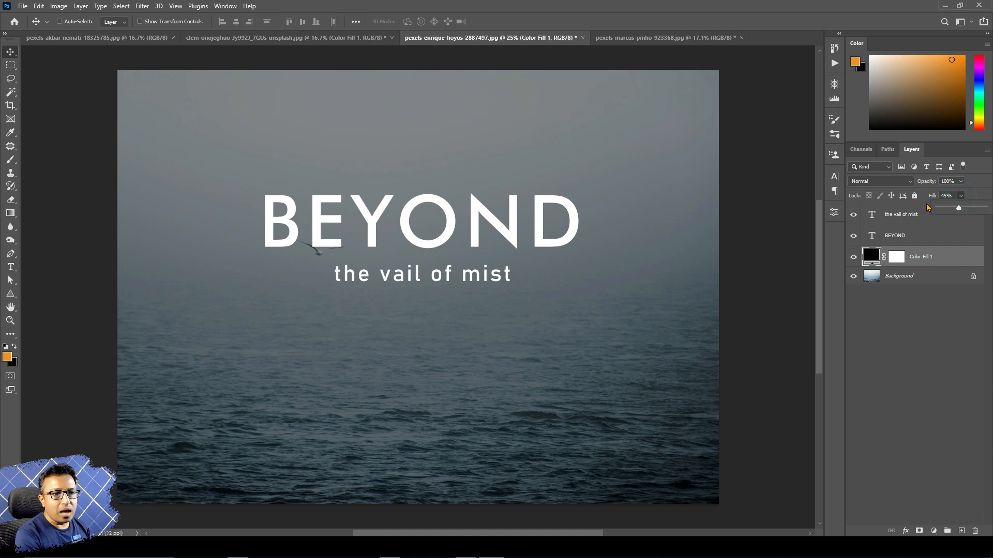
drag(960, 210, 985, 208)
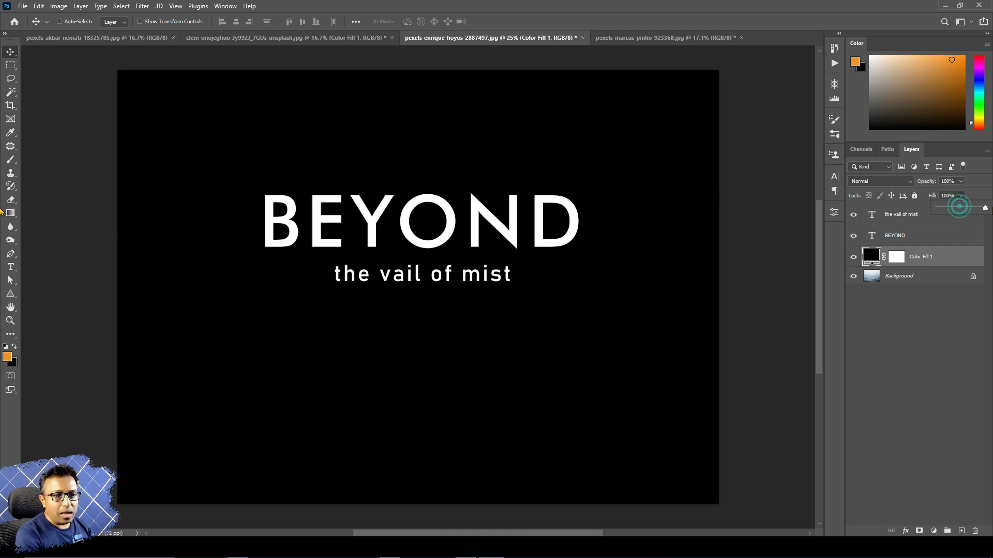
click(854, 259)
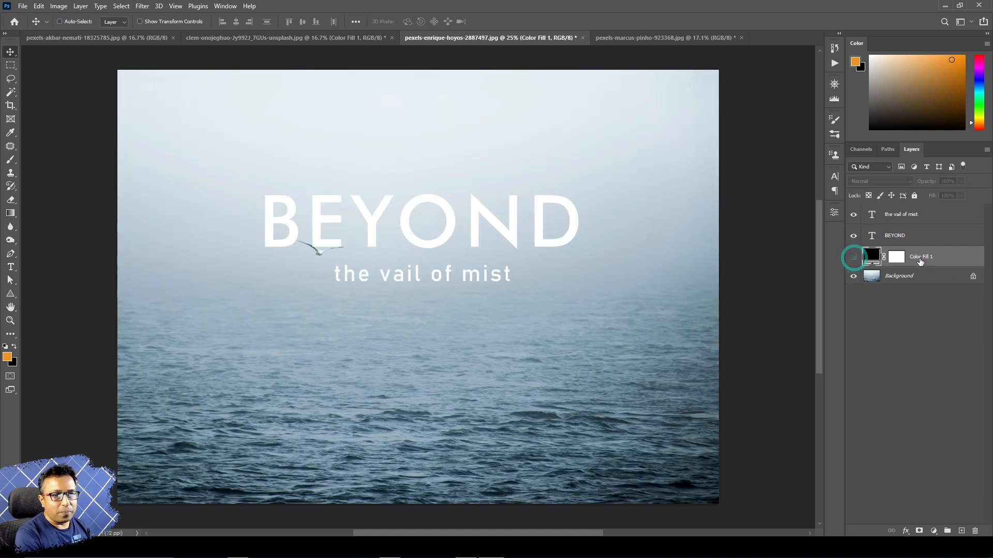
drag(959, 256, 974, 531)
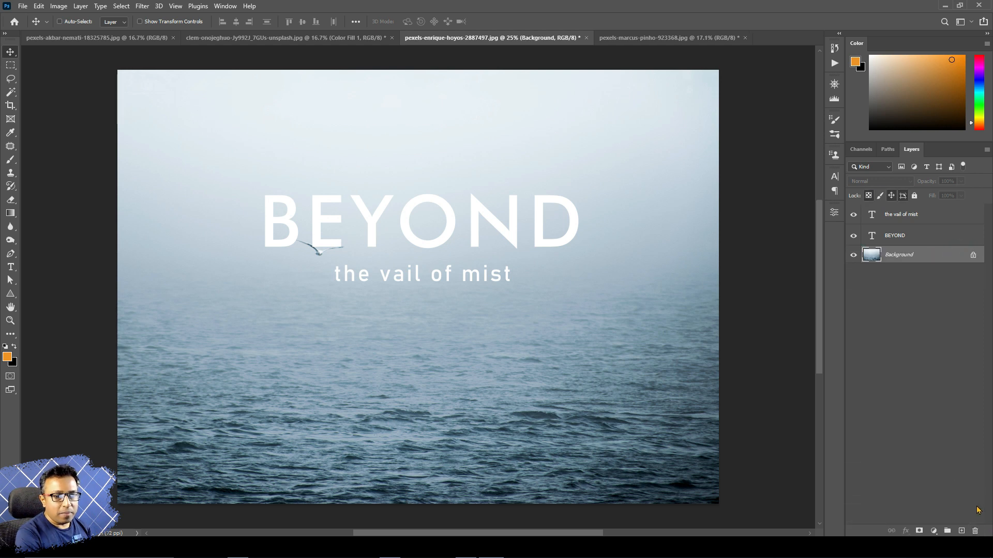
Step: Add a black (000000) Solid Color fill layer between the seascape background and the text layers
click(934, 532)
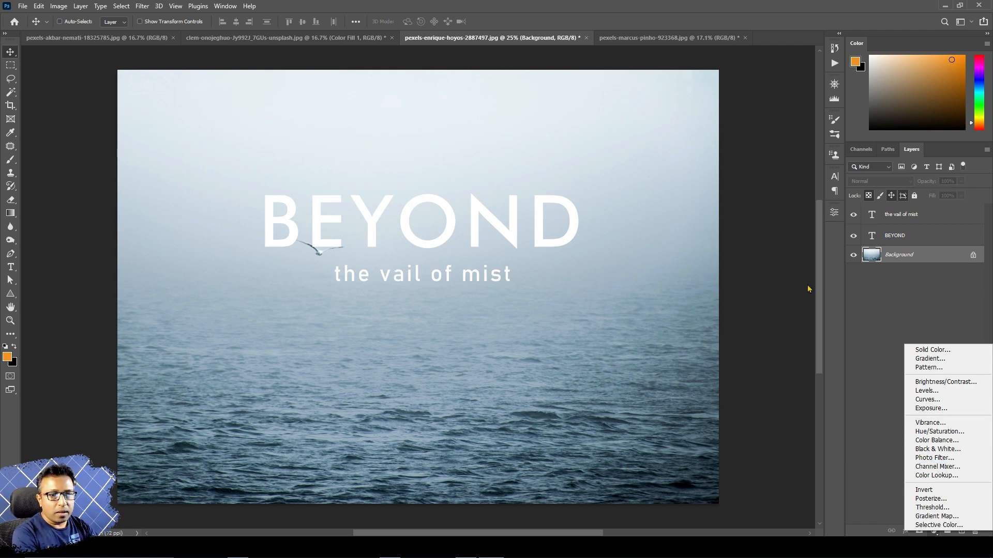
click(934, 351)
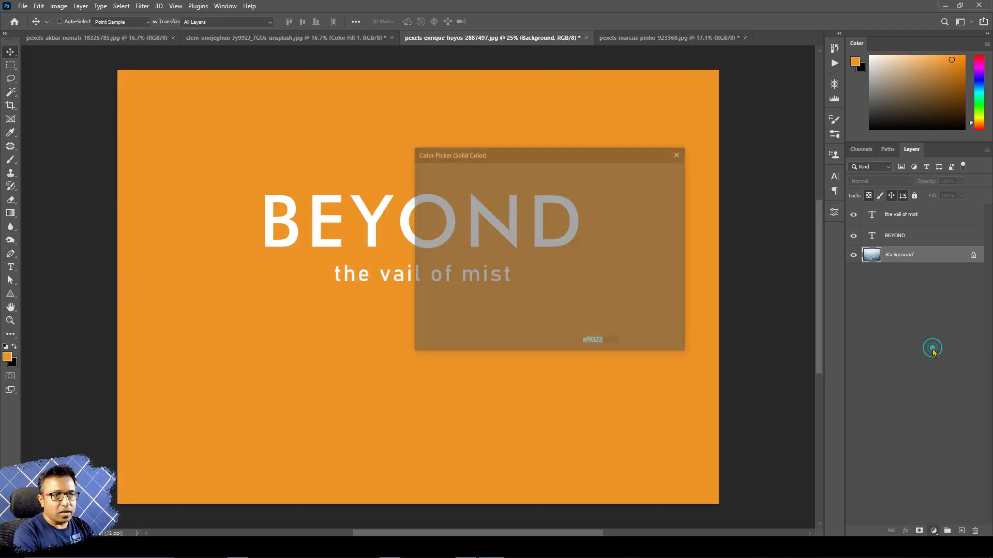
mouse_move(528, 186)
mouse_down()
mouse_move(417, 306)
mouse_move(513, 237)
mouse_move(517, 217)
mouse_move(435, 243)
mouse_move(418, 309)
mouse_up()
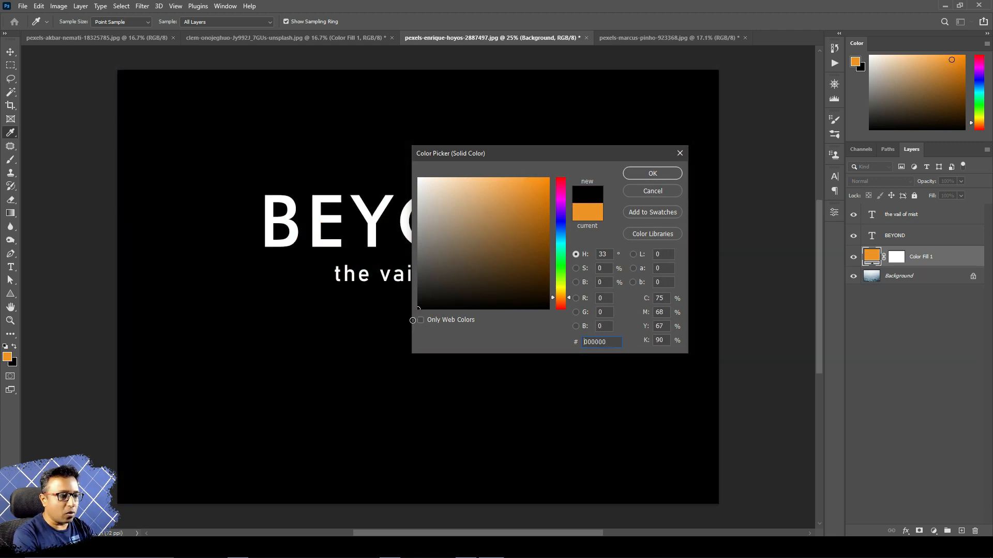
click(653, 175)
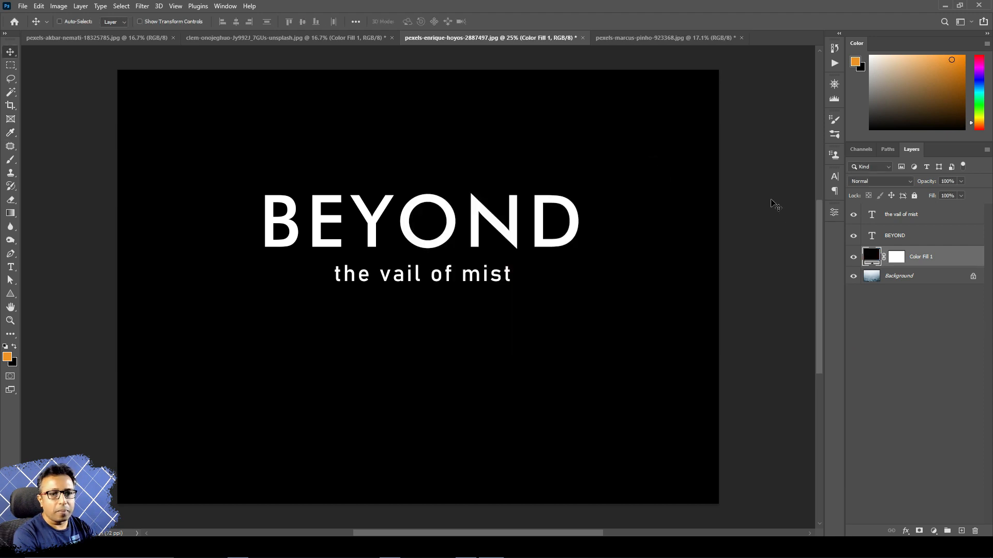
Step: Lower the black color fill layer's fill to 46%, leaving its opacity at 100%
click(961, 181)
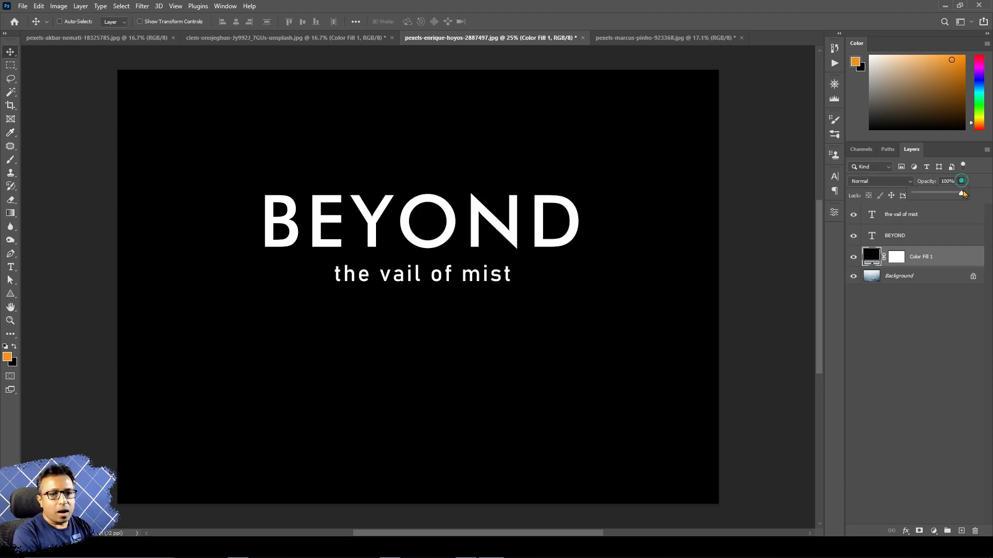
click(927, 182)
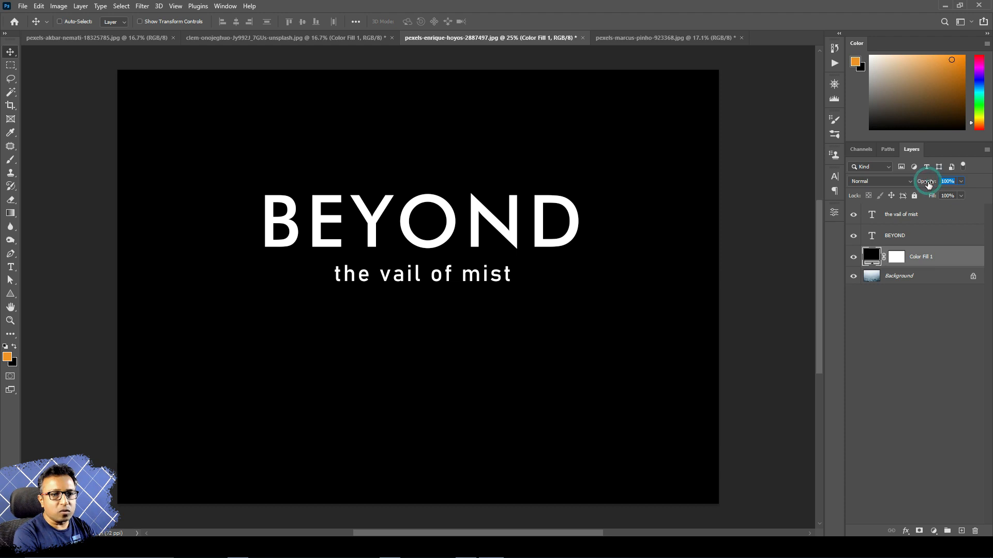
drag(927, 182, 988, 187)
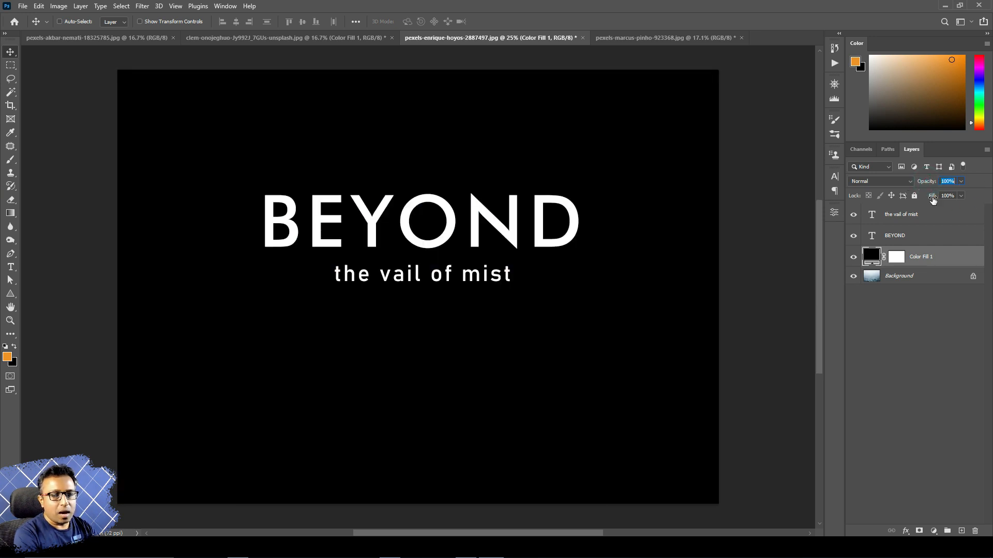
drag(933, 198, 924, 199)
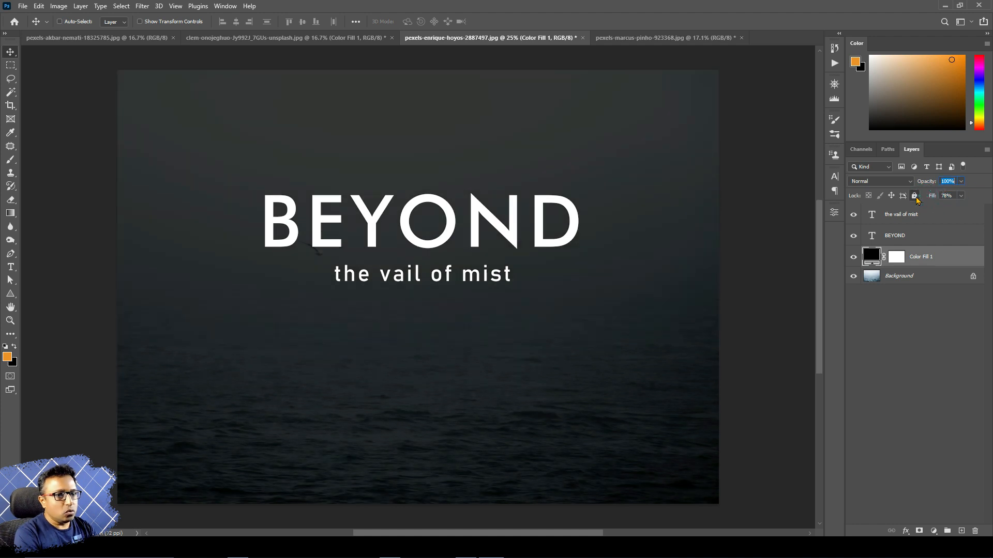
click(916, 198)
click(916, 198)
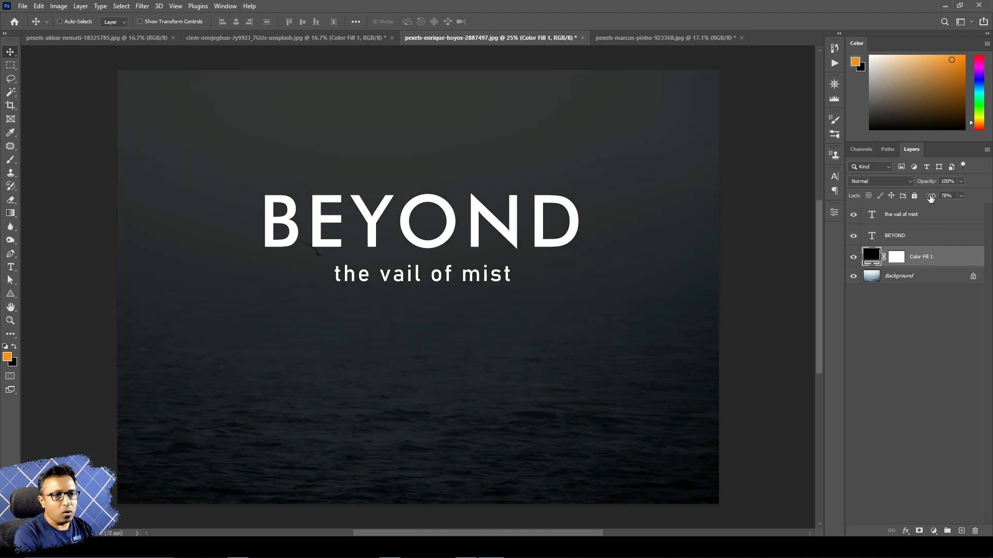
drag(930, 198, 918, 198)
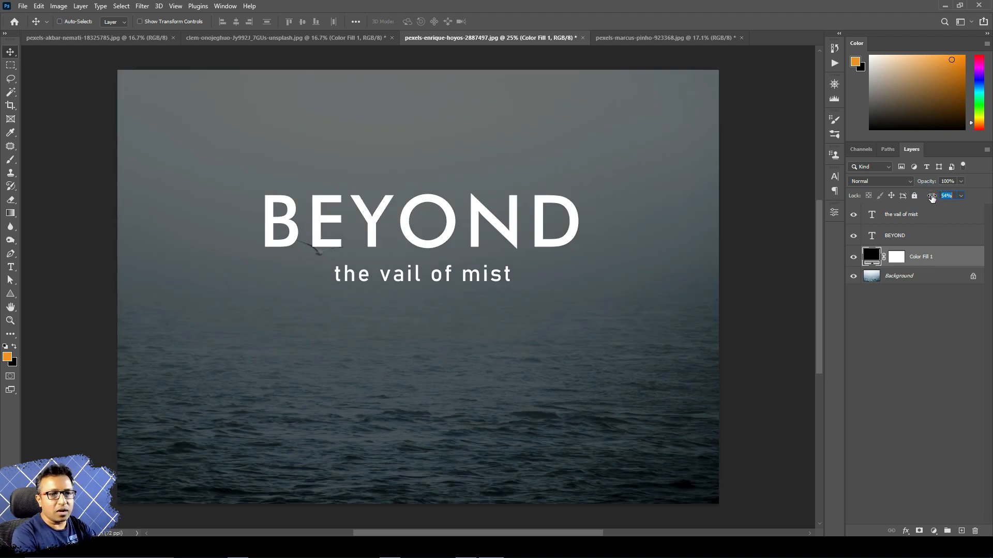
drag(930, 197, 928, 197)
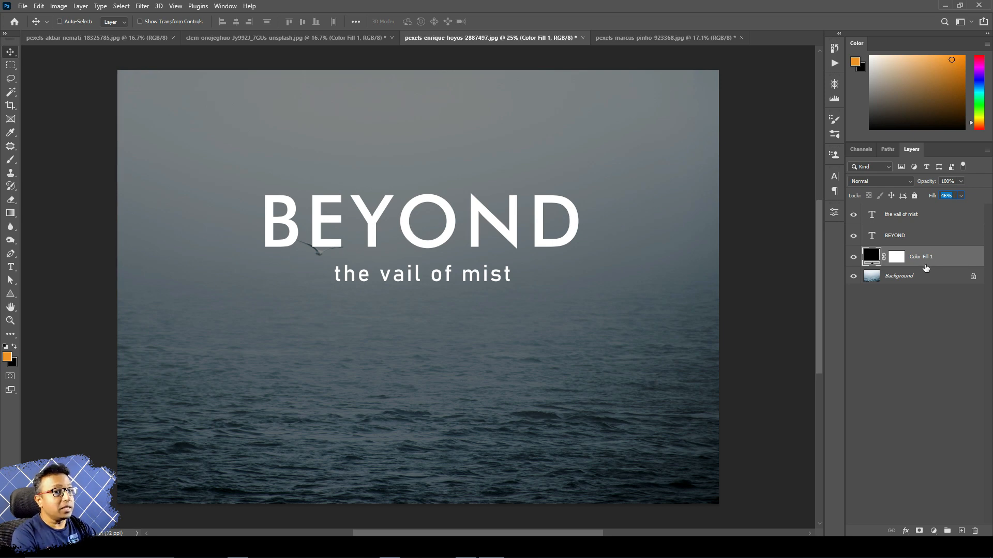
Step: Return the black color fill layer's fill to 100% and set its opacity to 48%
click(299, 38)
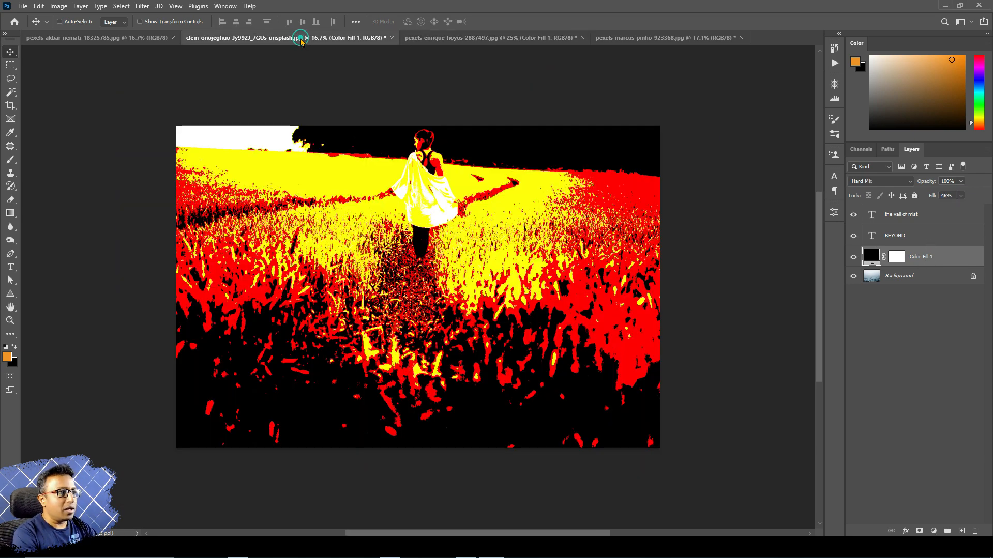
click(429, 40)
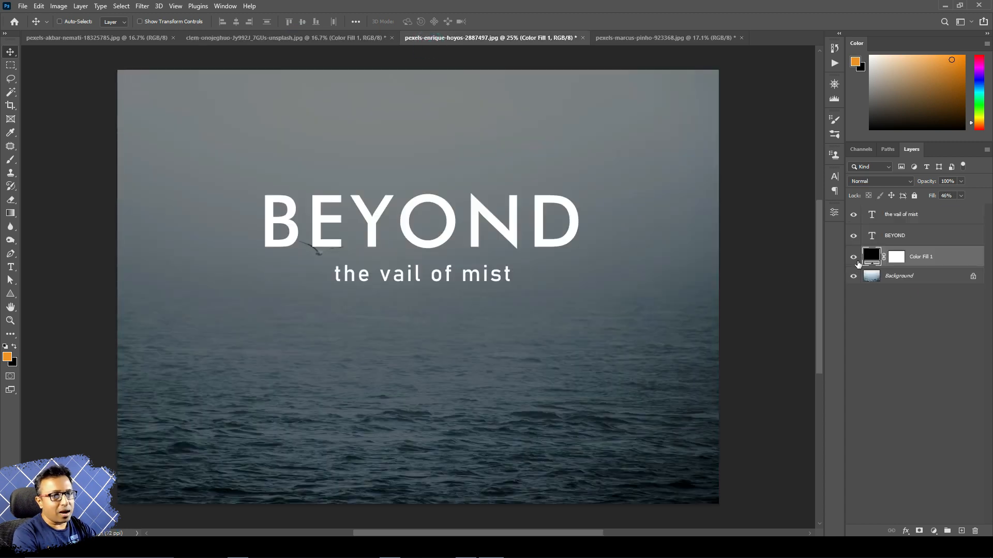
click(963, 197)
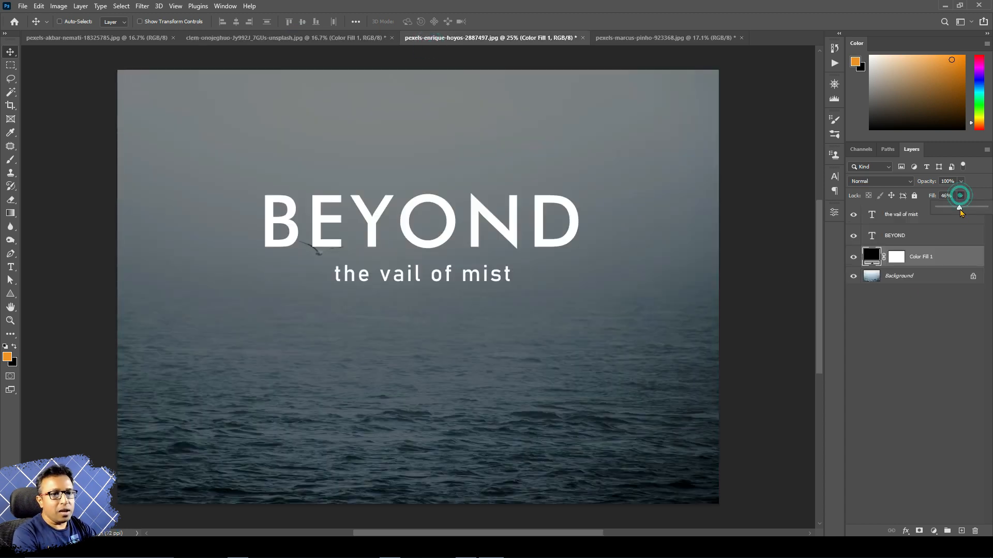
drag(960, 207, 937, 201)
click(961, 181)
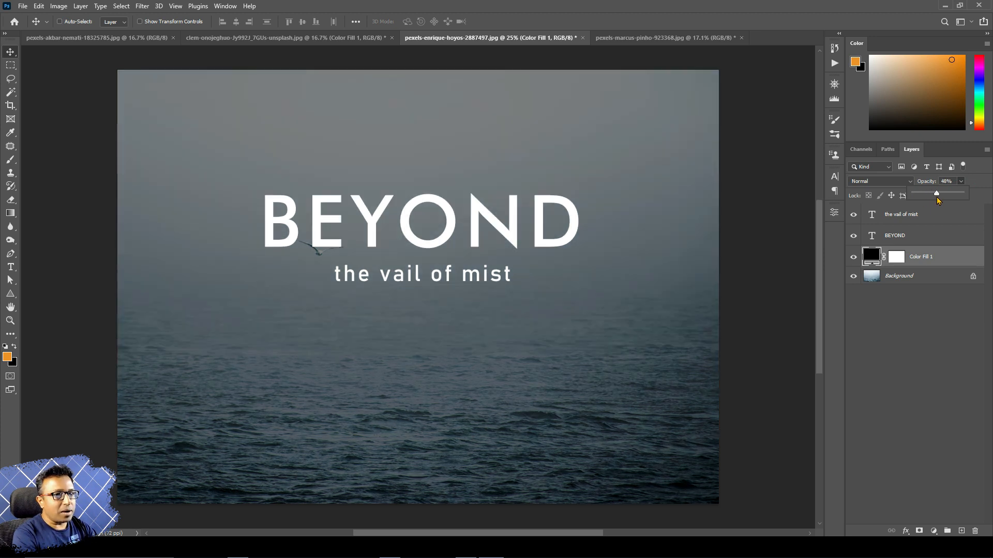
Step: Toggle the visibility of the "BEYOND" and "the vail of mist" text layers off and on
click(853, 236)
click(854, 236)
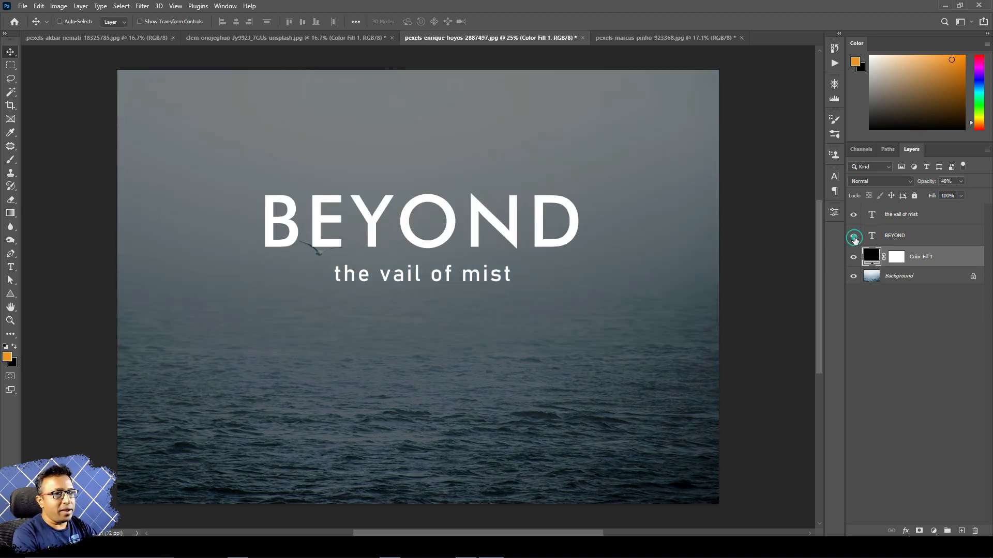
click(853, 214)
click(853, 214)
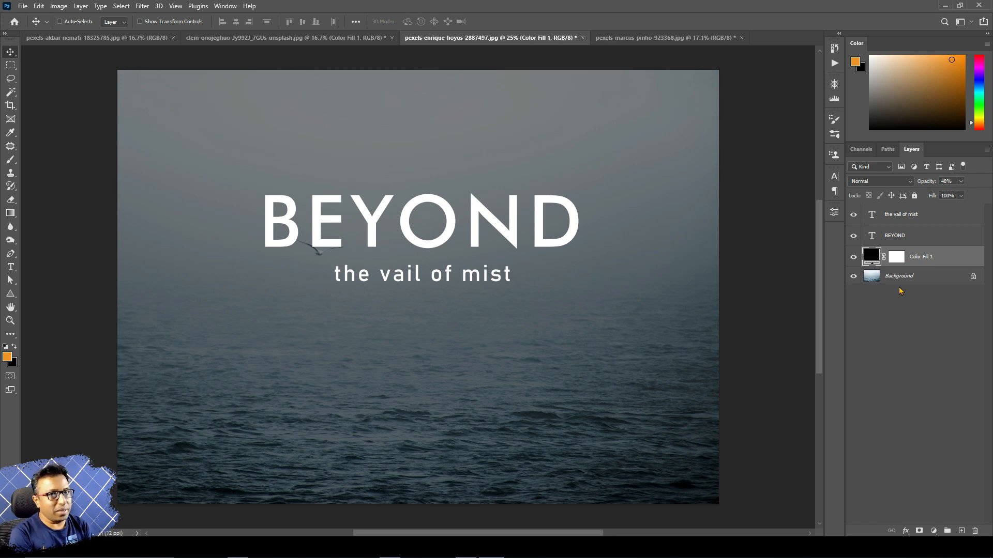
Step: Switch to the clem-onojeghuo field photo, compare it without the orange fill layer, and keep that layer's blend mode at Hard Mix
click(293, 37)
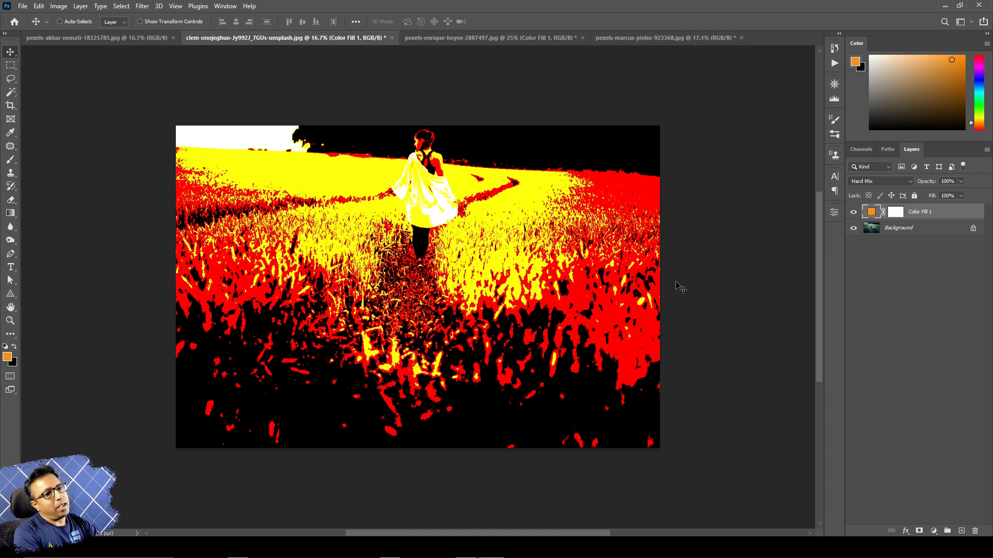
click(853, 212)
click(853, 213)
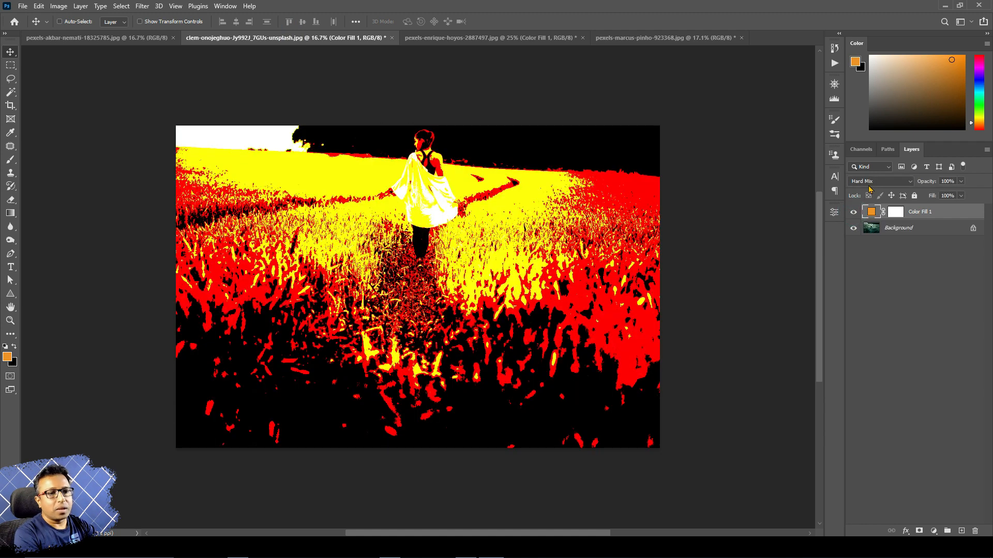
click(875, 182)
click(855, 351)
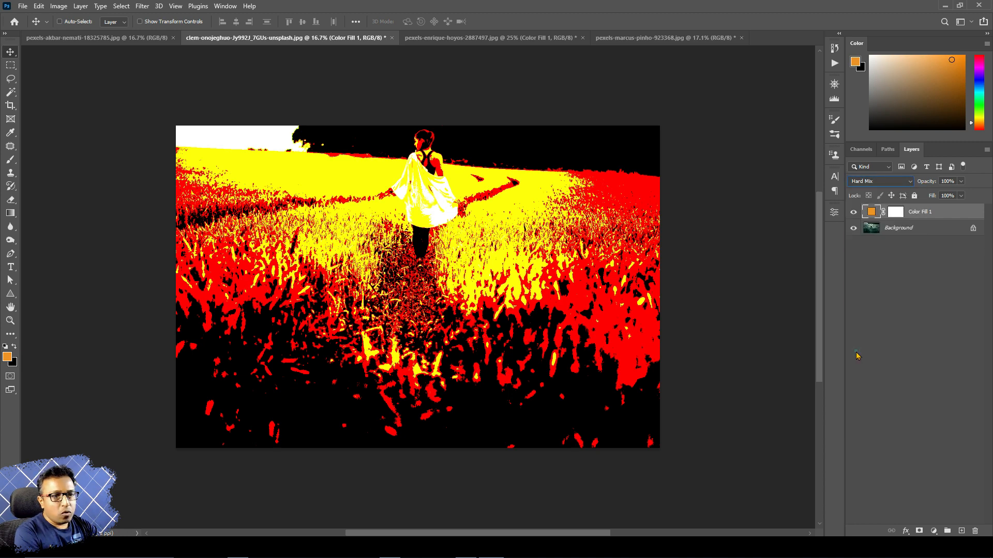
Step: Try lowering the orange Hard Mix layer's opacity to 22%, compare it with the original, and return the opacity to 100%
click(960, 181)
mouse_move(960, 194)
mouse_down()
mouse_move(941, 196)
mouse_move(962, 195)
mouse_up()
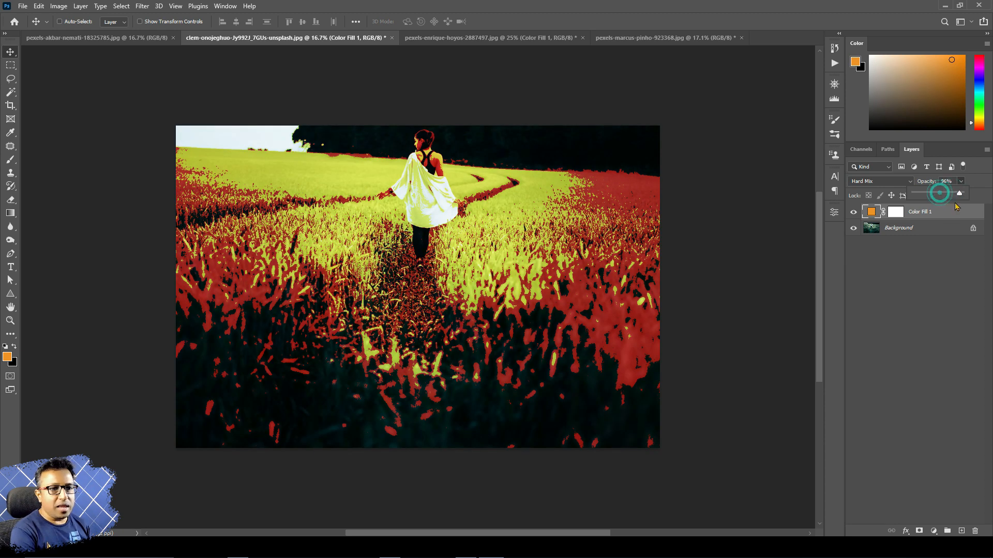
click(854, 212)
click(853, 212)
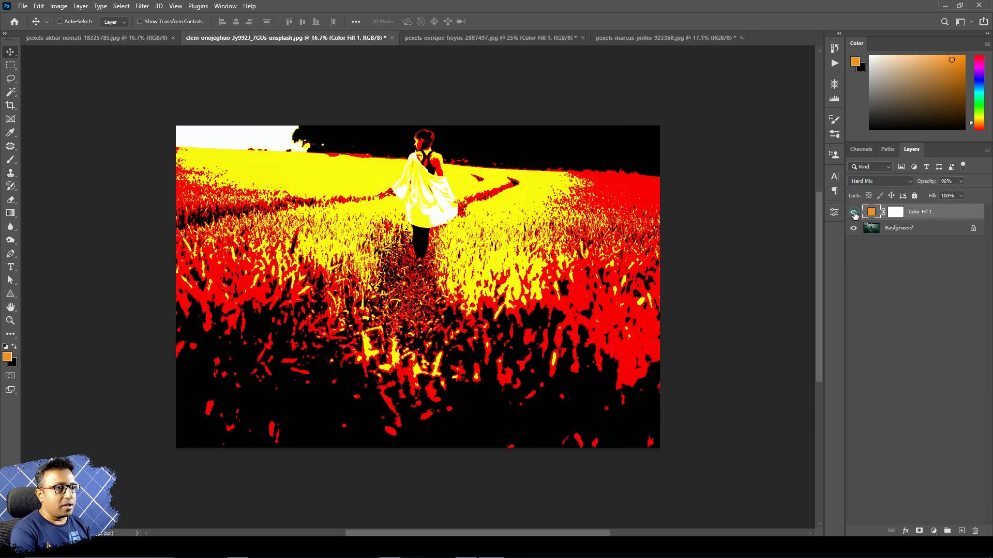
click(960, 180)
drag(961, 196, 954, 196)
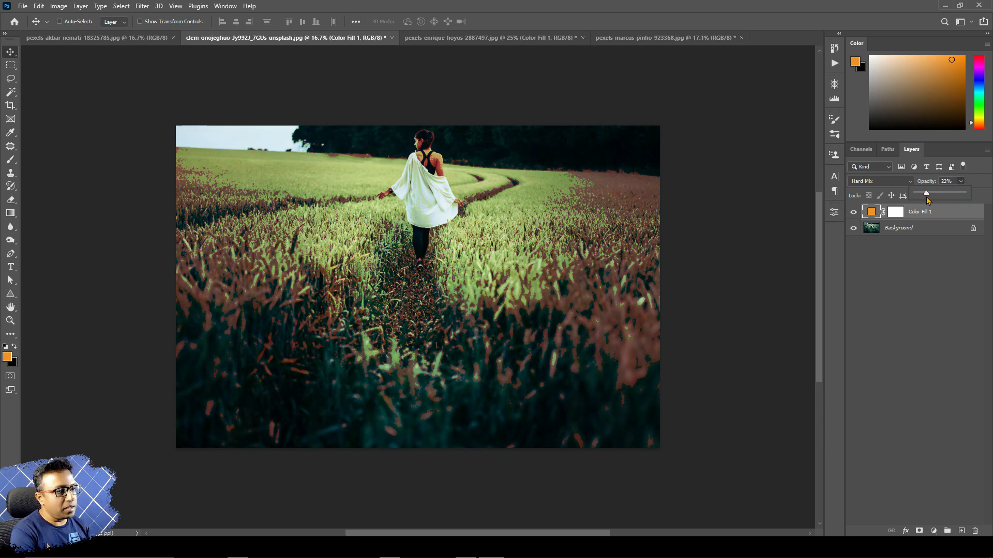
click(954, 261)
click(942, 216)
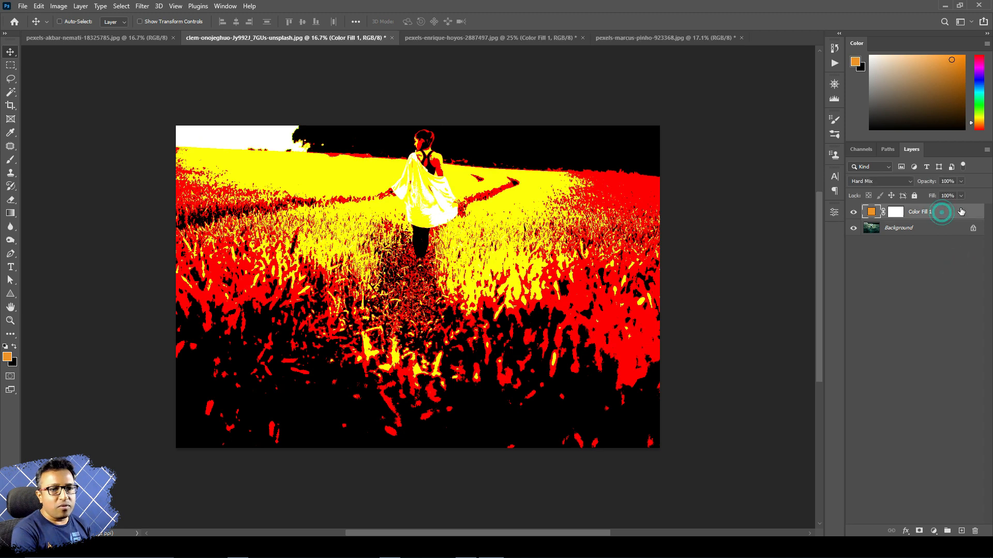
Step: Try the orange Hard Mix layer's fill at 33% and return the fill to 100%
click(960, 196)
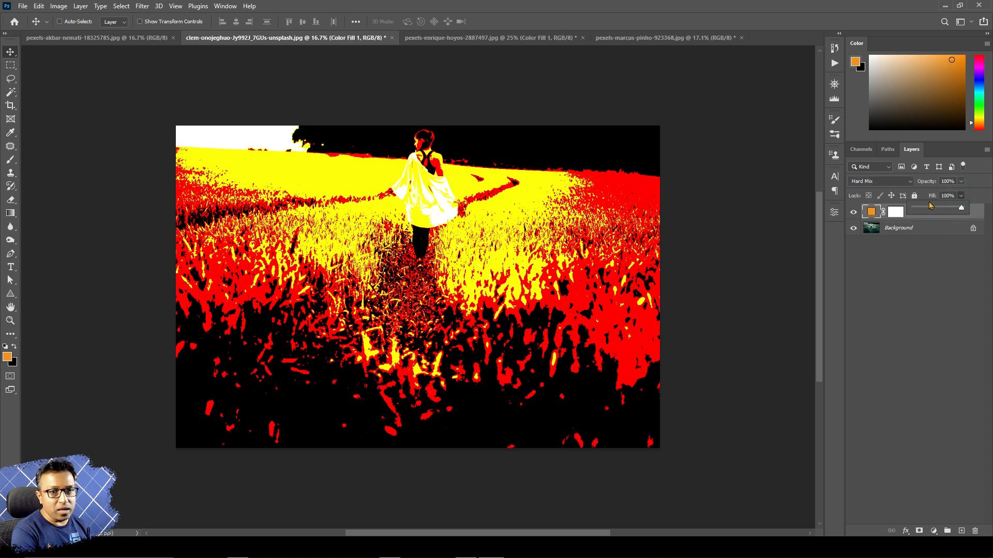
drag(930, 198, 895, 200)
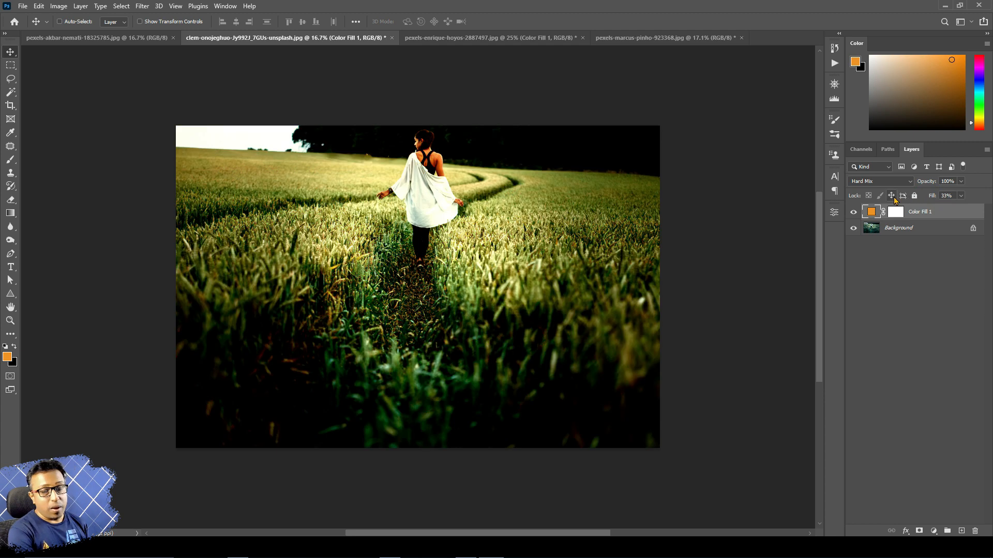
click(961, 196)
drag(951, 205, 985, 201)
click(962, 182)
click(952, 215)
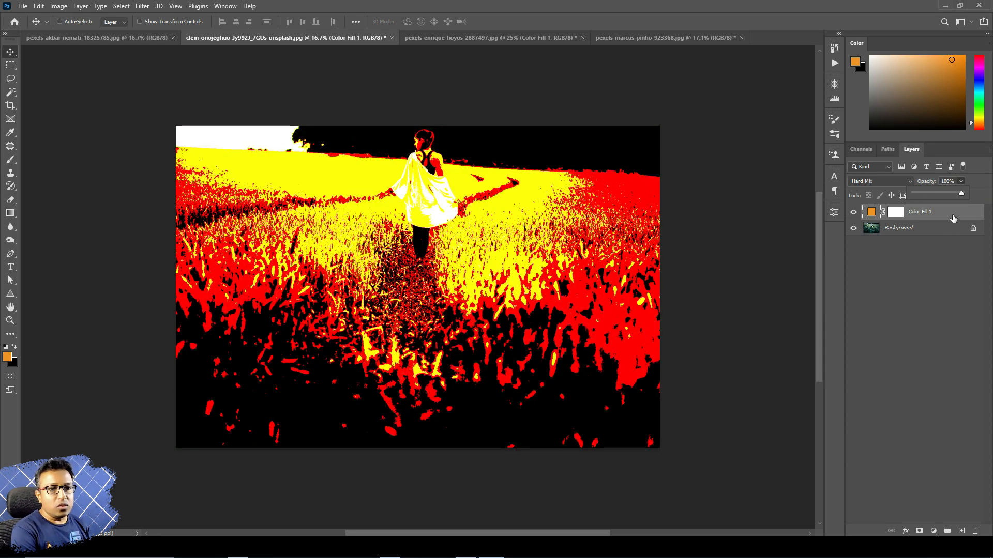
Step: Set the orange Hard Mix layer's fill to 29% and toggle the layer off and on to compare before and after
click(961, 195)
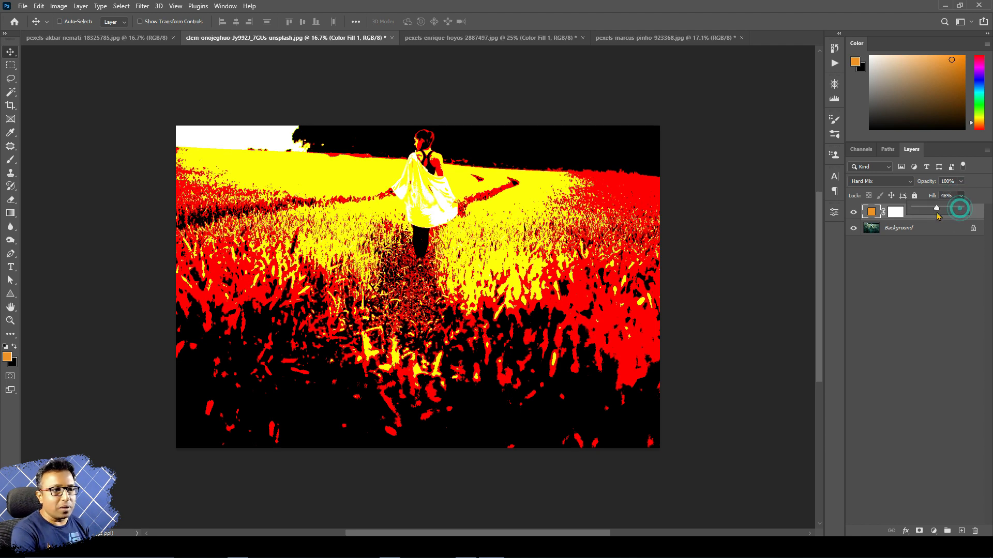
drag(964, 207, 928, 216)
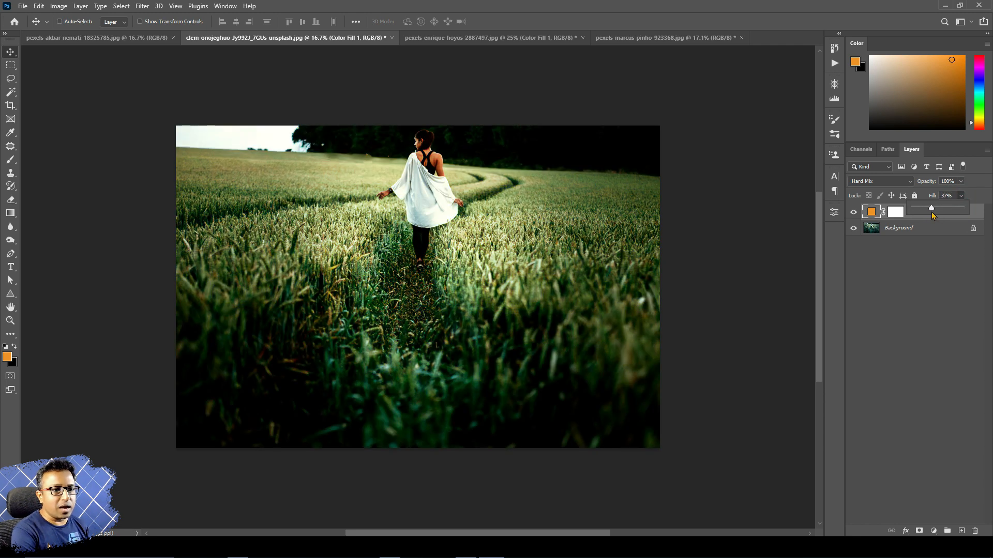
click(854, 213)
click(853, 213)
click(853, 214)
click(854, 213)
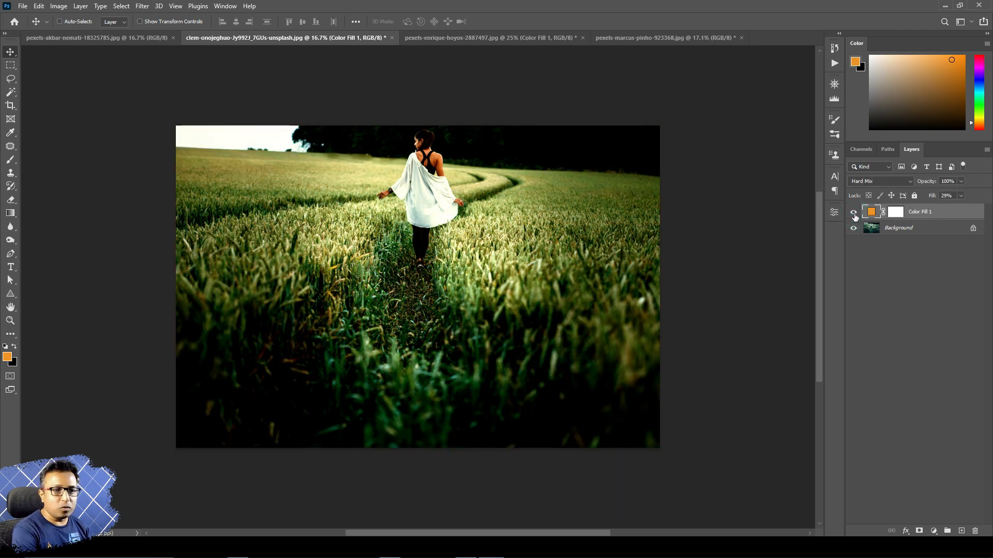
Step: Toggle the Color Fill 1 layer's visibility off and on to compare the field photo with and without it
click(854, 213)
click(853, 213)
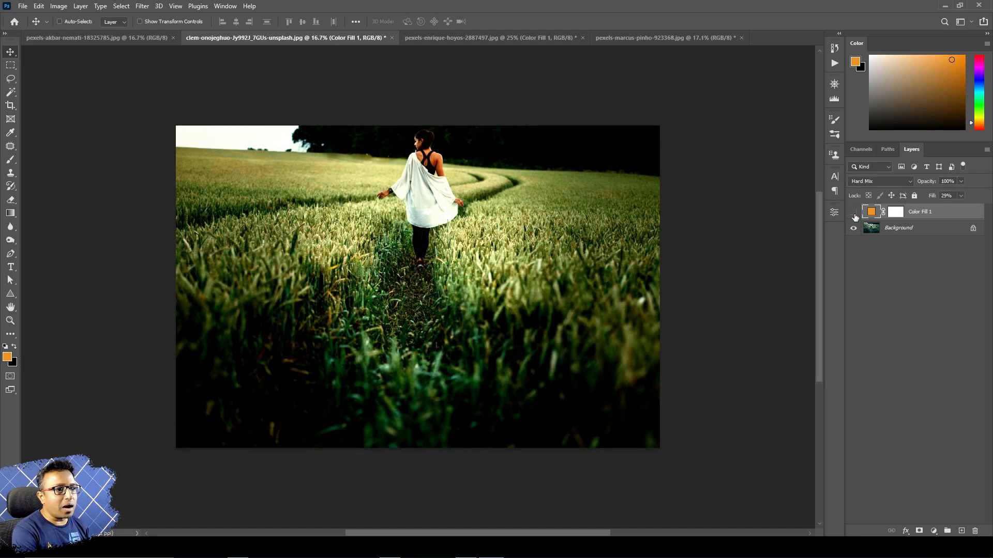
click(854, 213)
click(854, 213)
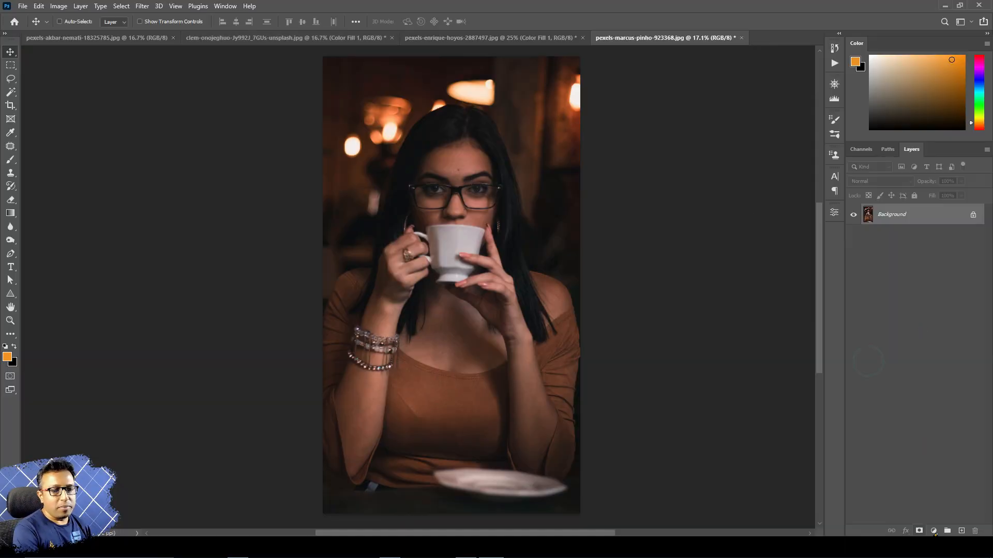
Step: Add a Gradient fill layer above the Background of the pexels-marcus-pinho portrait and open its gradient for editing
click(934, 531)
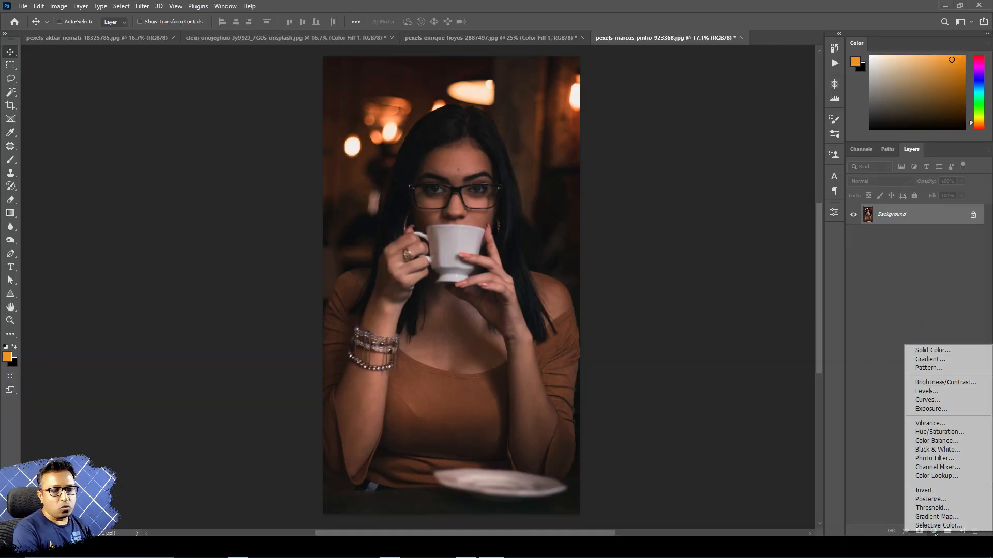
click(937, 363)
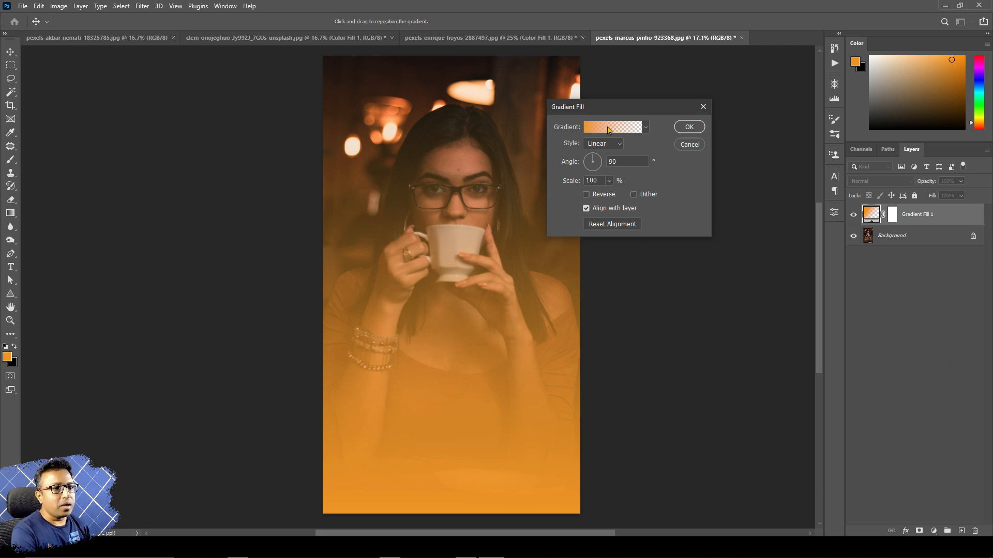
click(607, 129)
drag(182, 100, 278, 83)
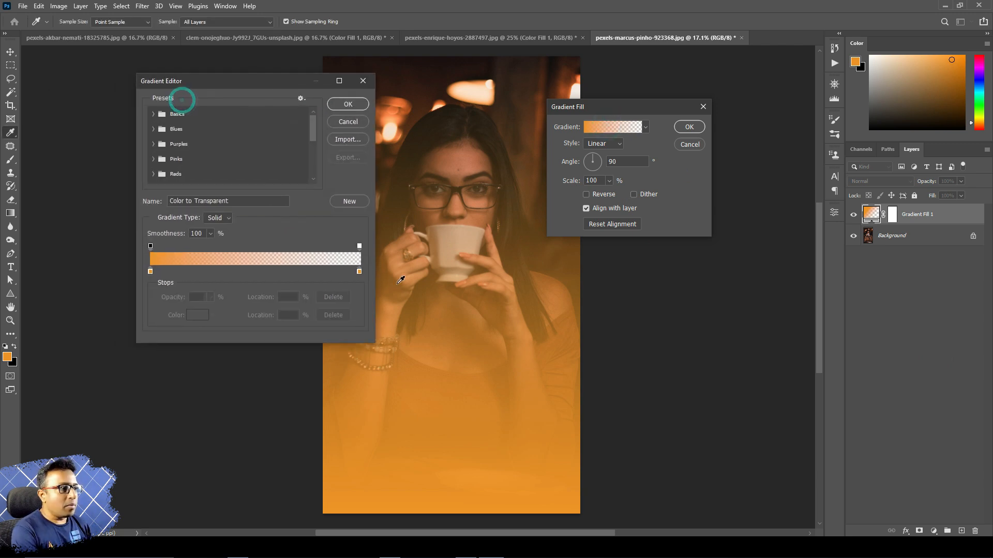
Step: Apply the Orange_02 preset from the Oranges group to the gradient fill and accept the fill layer
click(152, 129)
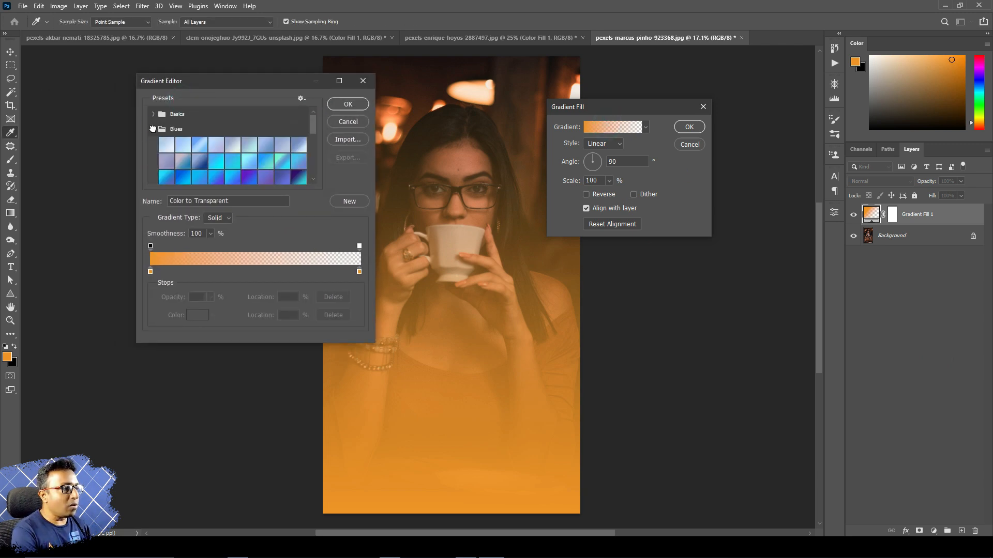
click(153, 129)
scroll(220, 148, down, 1)
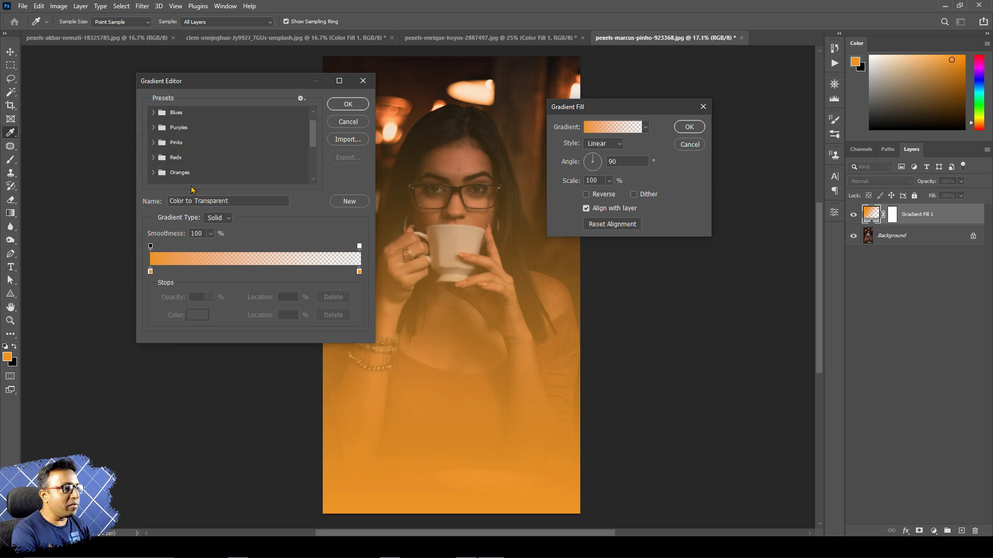
click(153, 173)
scroll(287, 170, down, 1)
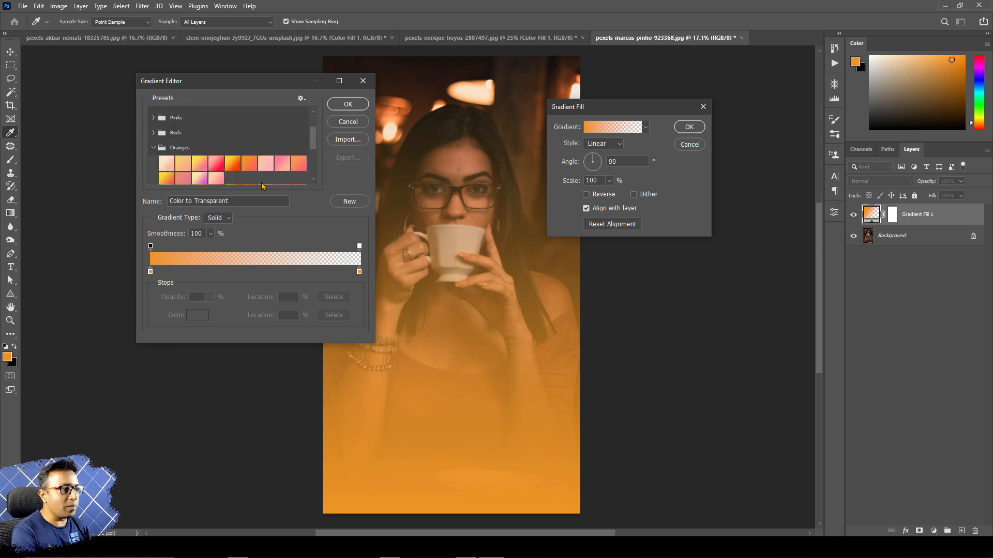
click(183, 163)
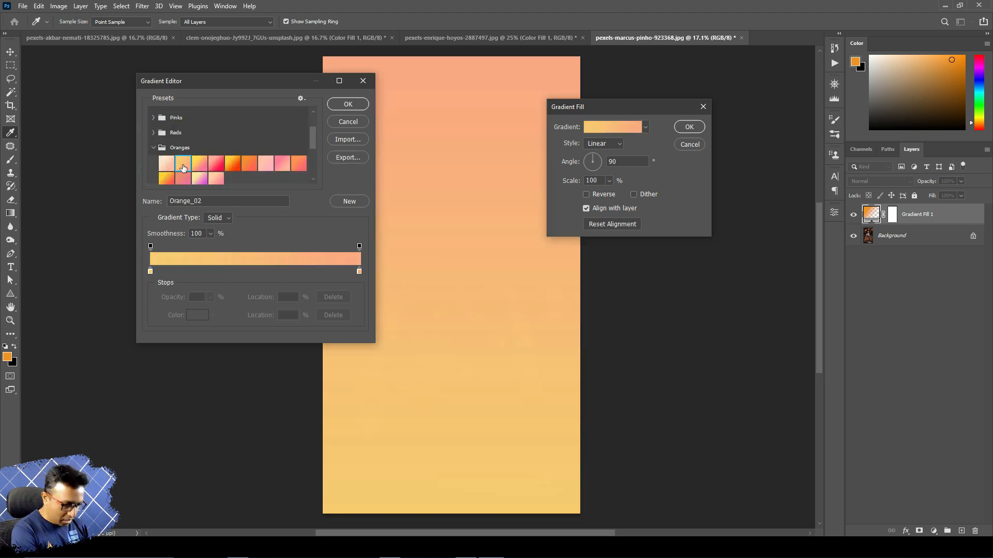
click(356, 107)
click(689, 127)
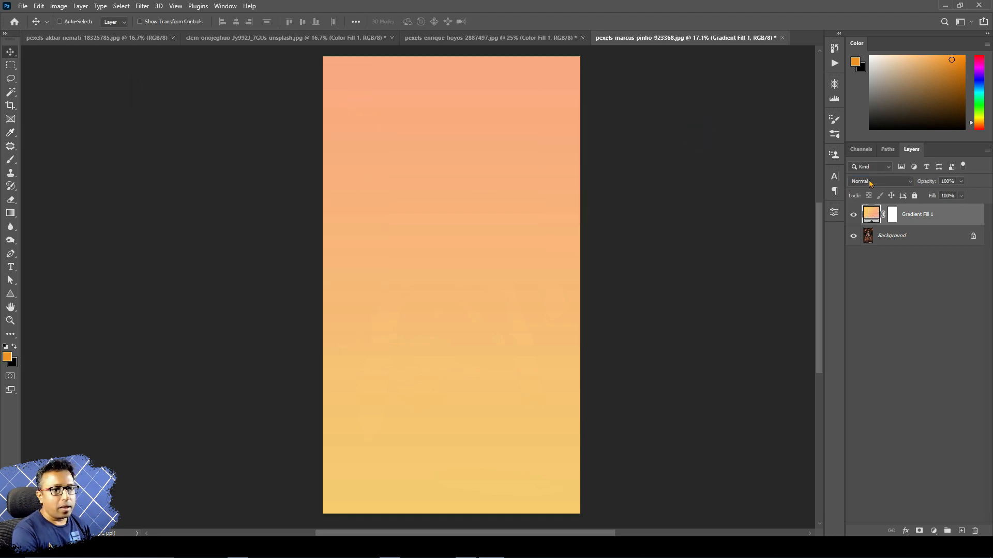
Step: Set the Gradient Fill 1 layer's blend mode to Hard Mix
click(870, 182)
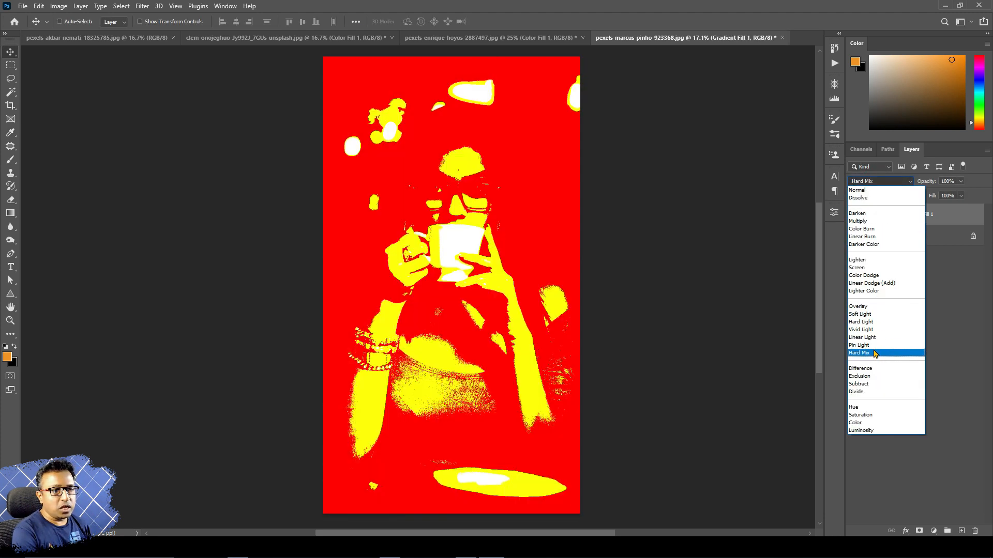
click(873, 353)
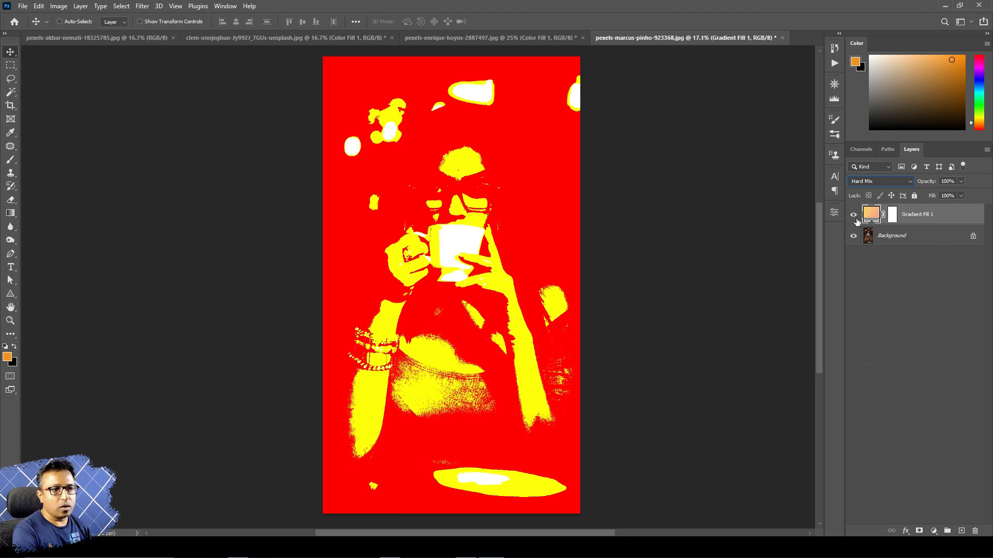
double_click(881, 213)
Step: Try lowering the Hard Mix gradient layer's opacity, return it to 100%, and set the layer's fill to 26%
click(960, 181)
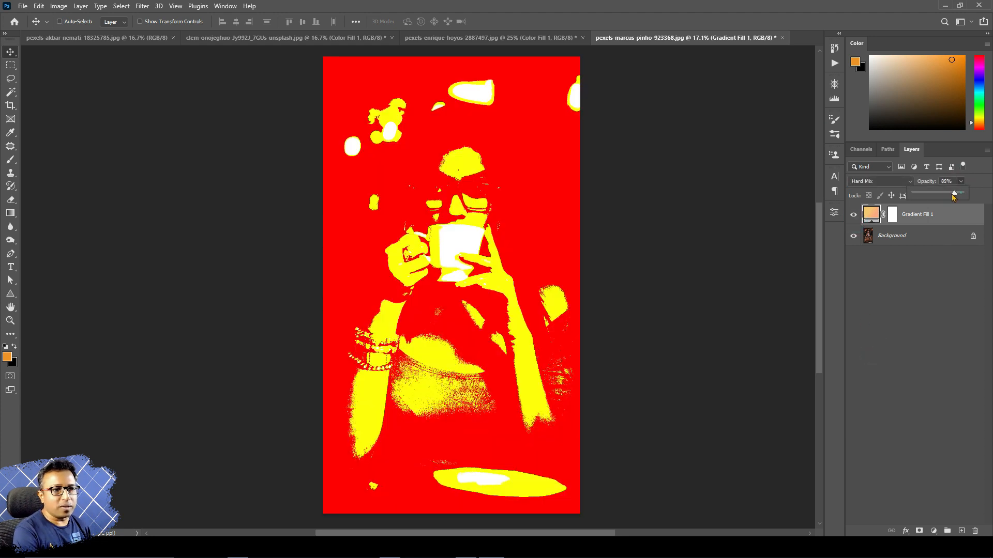
drag(960, 193, 927, 214)
click(960, 196)
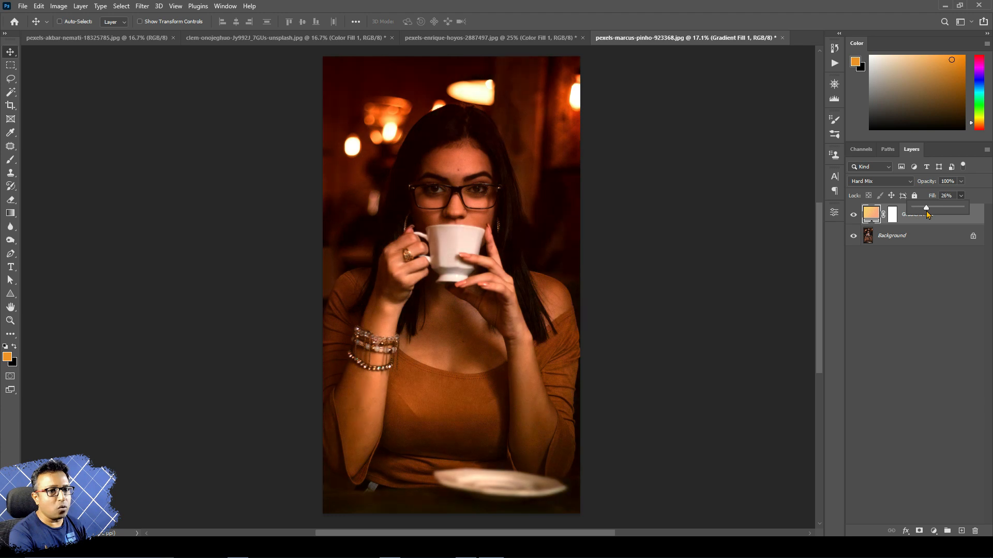
Step: Toggle the Gradient Fill 1 layer off and on several times to compare the portrait before and after
click(853, 214)
click(853, 215)
click(853, 215)
click(853, 215)
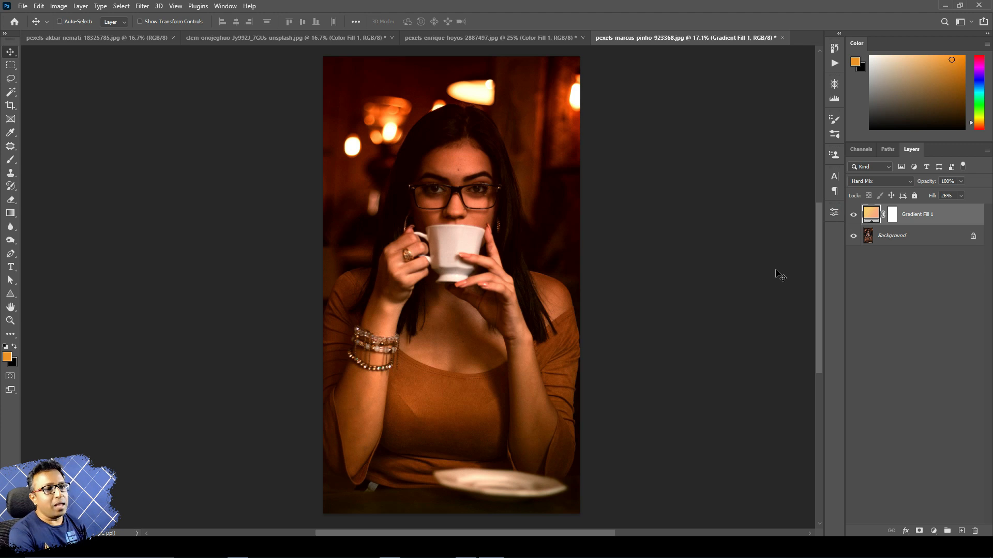
click(853, 215)
click(853, 215)
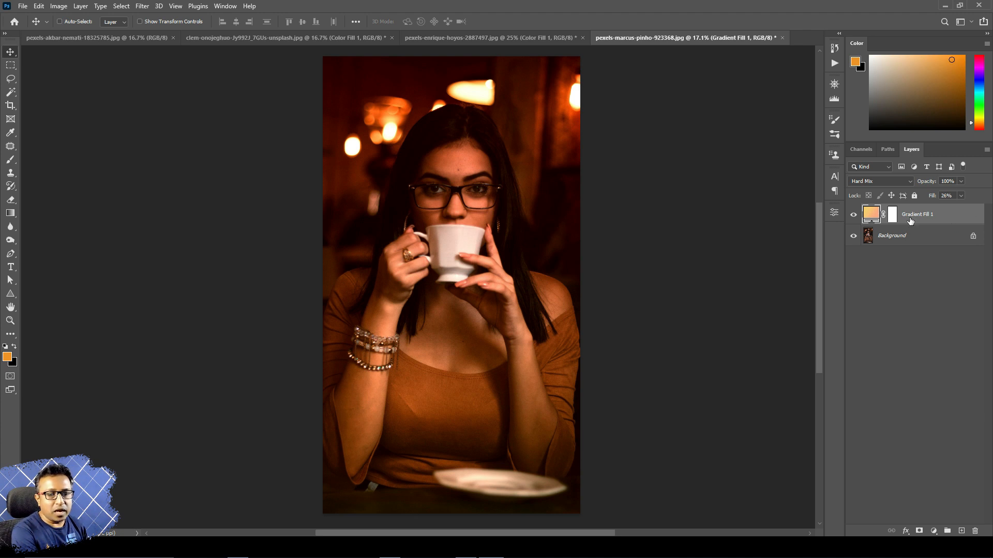
Step: Open the gradient layer's Blending Options and place the dialog where both the portrait and the Blend If sliders can be examined
double_click(955, 218)
drag(755, 149, 743, 79)
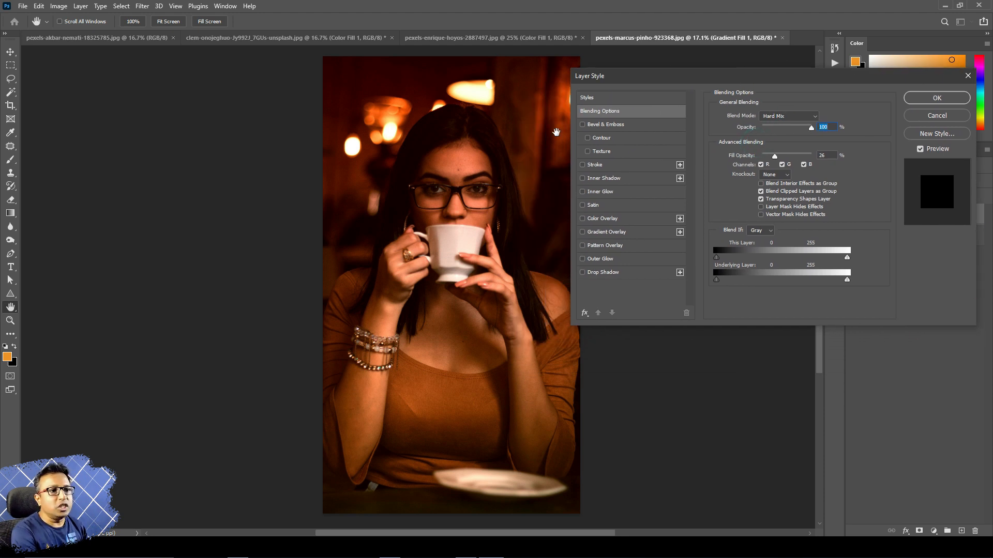
click(632, 110)
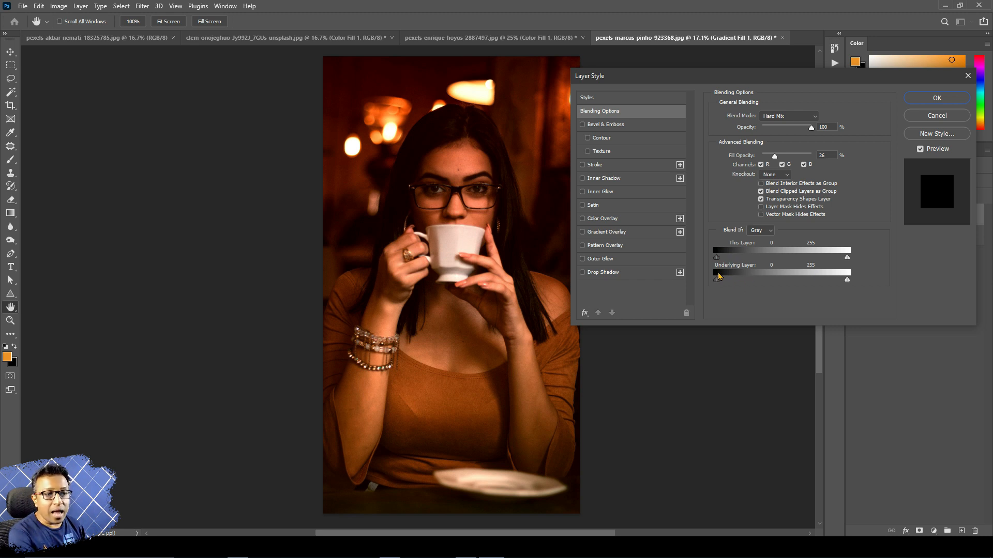
drag(783, 76, 641, 76)
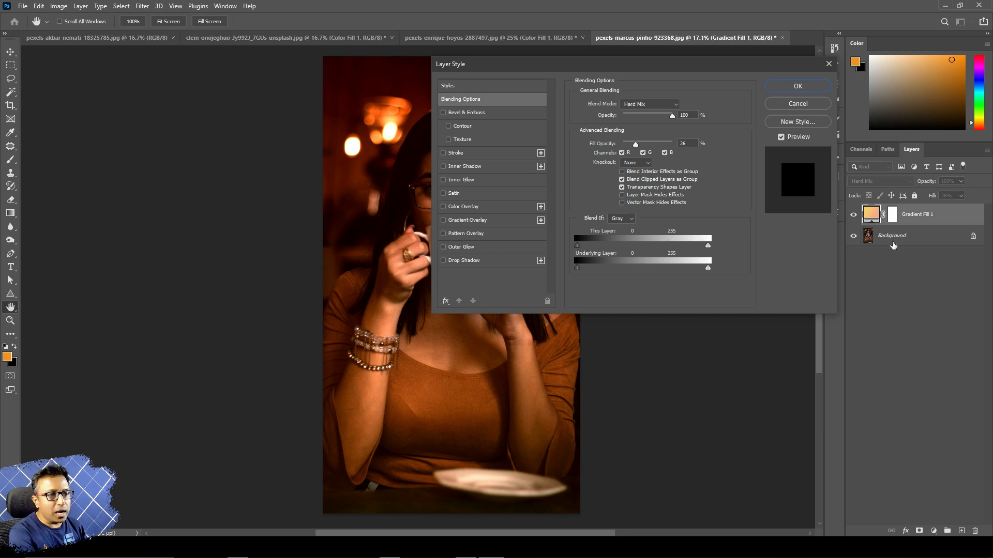
drag(568, 66, 652, 50)
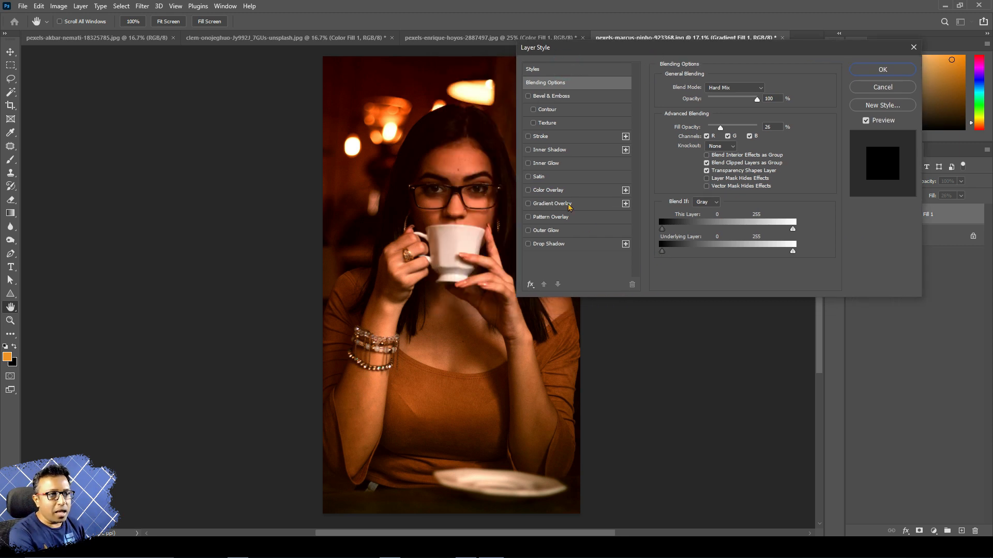
drag(780, 49, 730, 45)
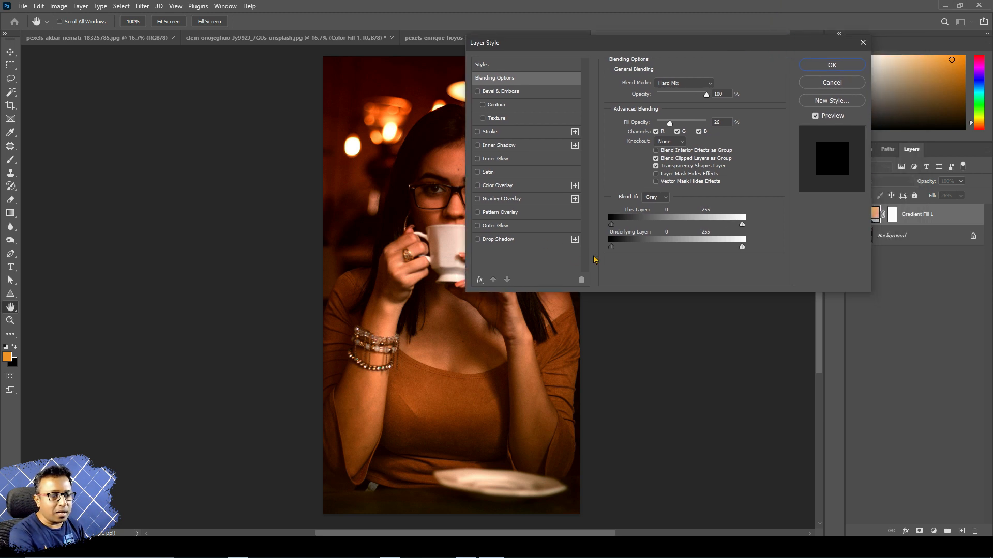
Step: Try the black Underlying Layer slider in Blend If, enlarge the woman's face, and close the layer style settings
drag(612, 249, 590, 251)
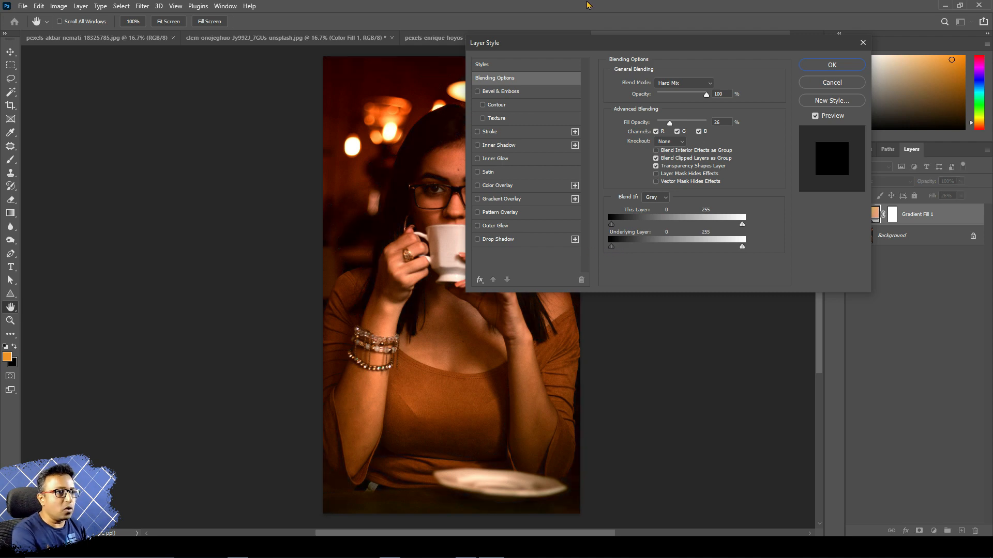
drag(622, 42, 742, 51)
scroll(424, 186, up, 5)
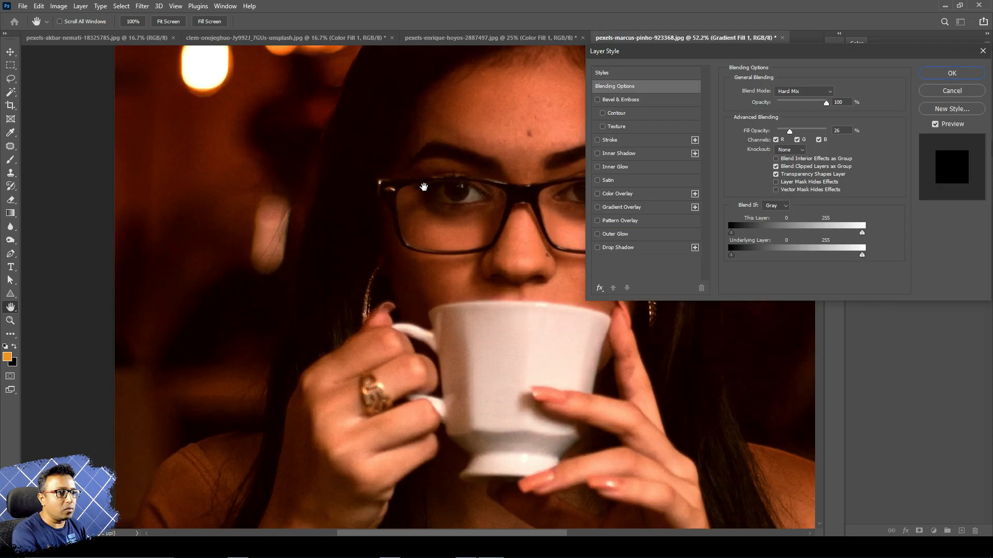
key(Return)
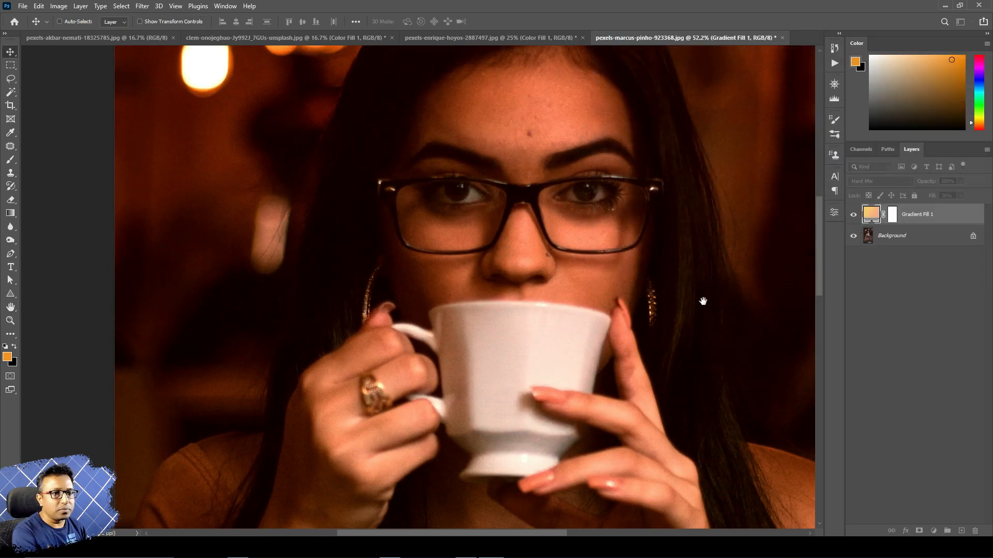
Step: Reopen the gradient layer's Blending Options, try raising the black Underlying Layer slider, and return it to 0
click(960, 220)
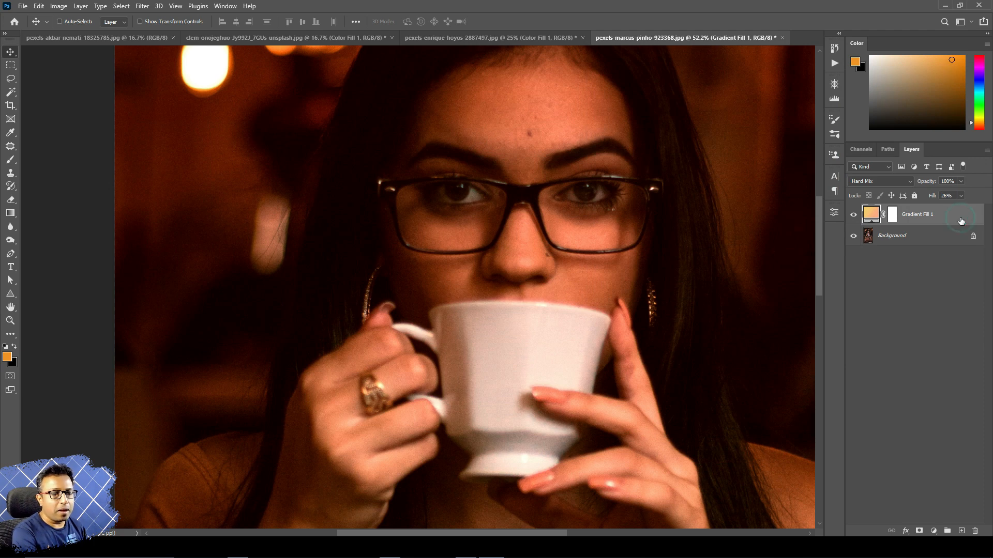
double_click(961, 220)
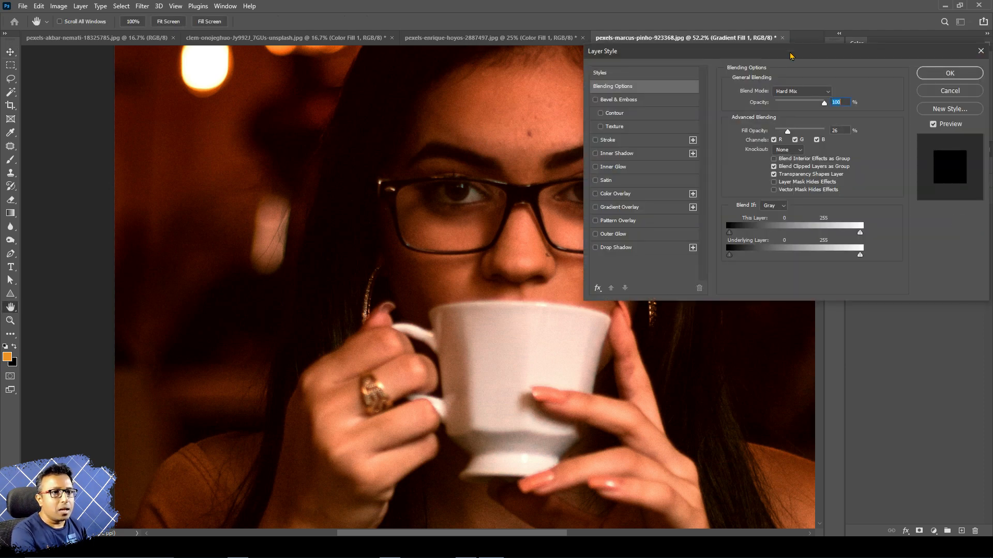
mouse_move(790, 55)
mouse_down()
mouse_move(776, 74)
mouse_move(787, 55)
mouse_up()
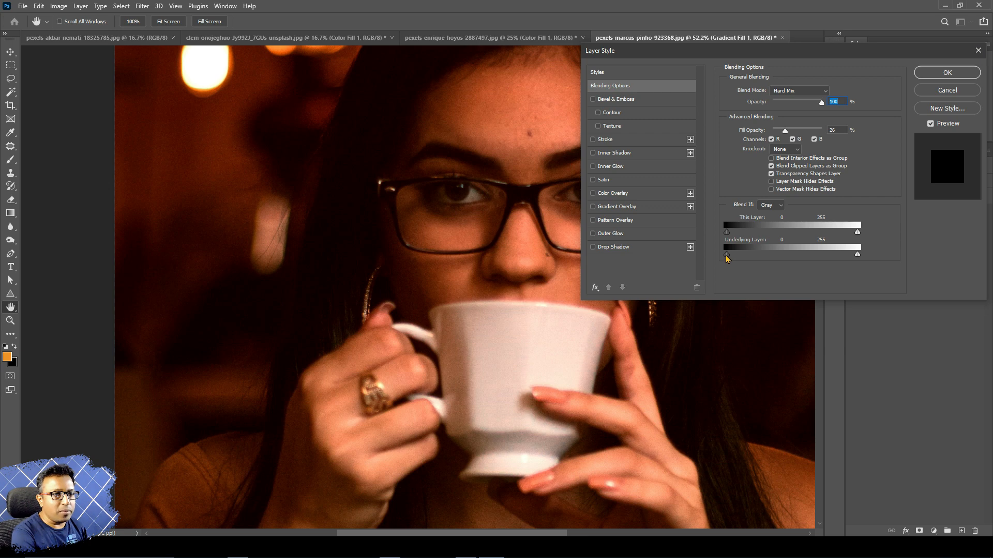
mouse_move(727, 257)
mouse_down()
mouse_move(785, 259)
mouse_move(727, 260)
mouse_up()
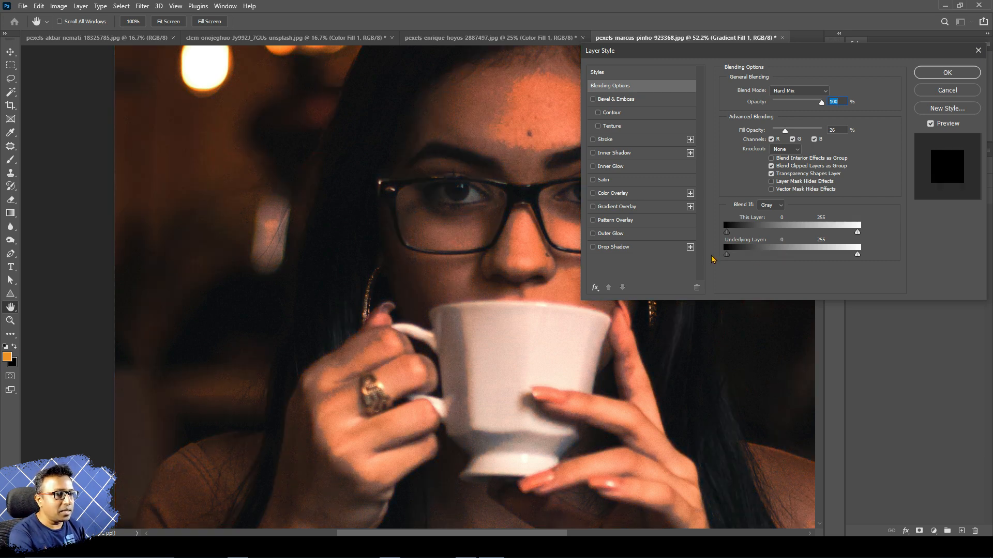
Step: Try lowering the white Underlying Layer slider to 163 and return it to 255
drag(857, 257, 811, 257)
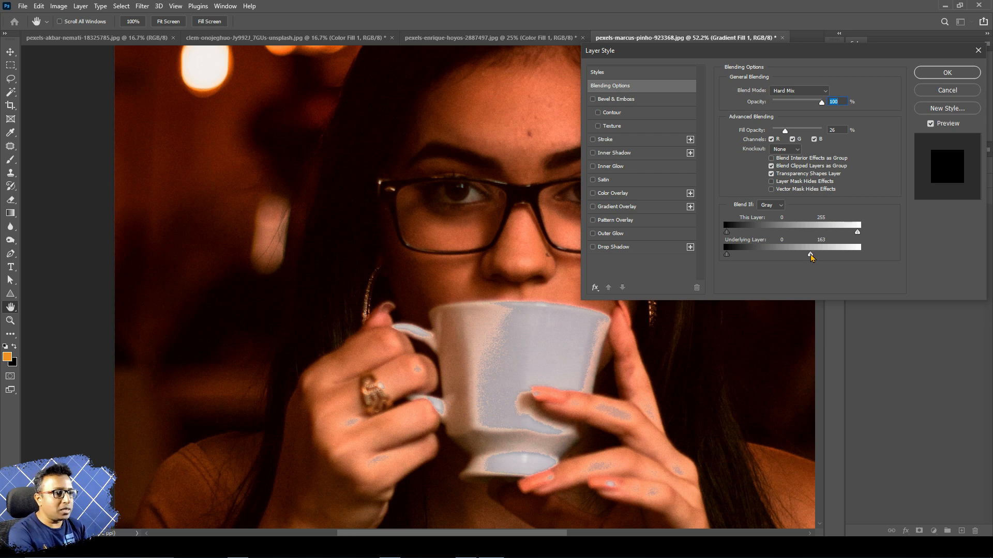
drag(811, 256, 883, 263)
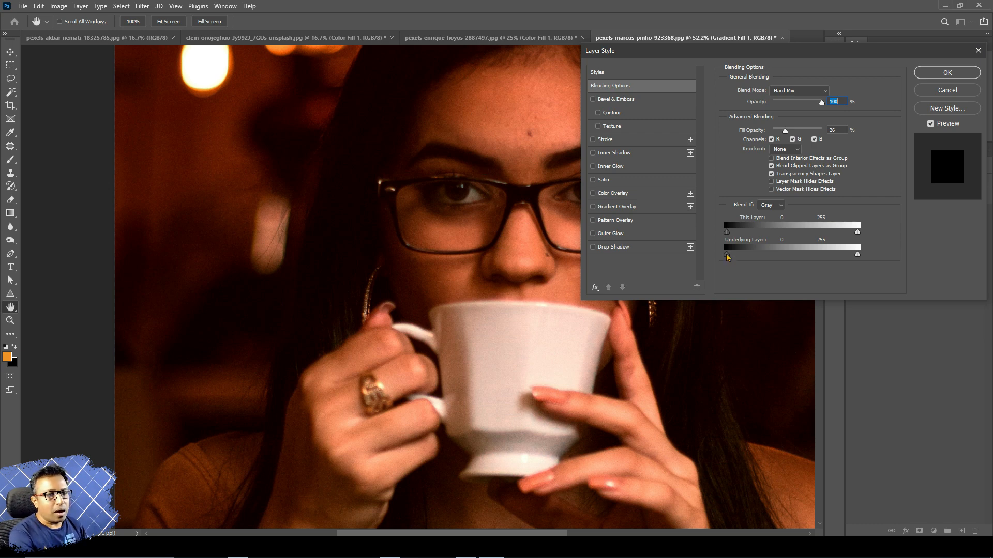
Step: Set the black Underlying Layer slider to 20 and inspect the transitions in the dark hair and background at 200%
drag(726, 257, 737, 258)
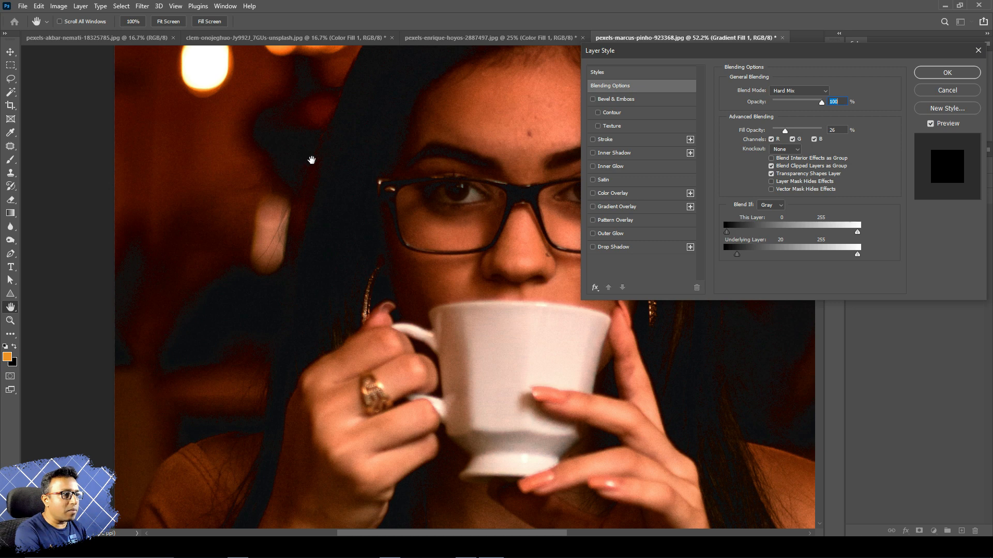
click(320, 157)
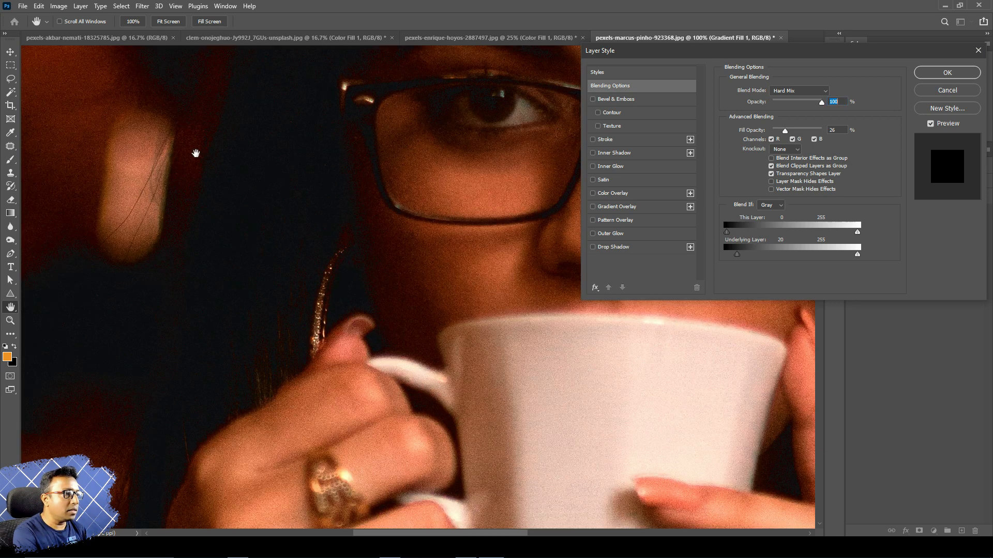
click(197, 153)
drag(212, 184, 510, 305)
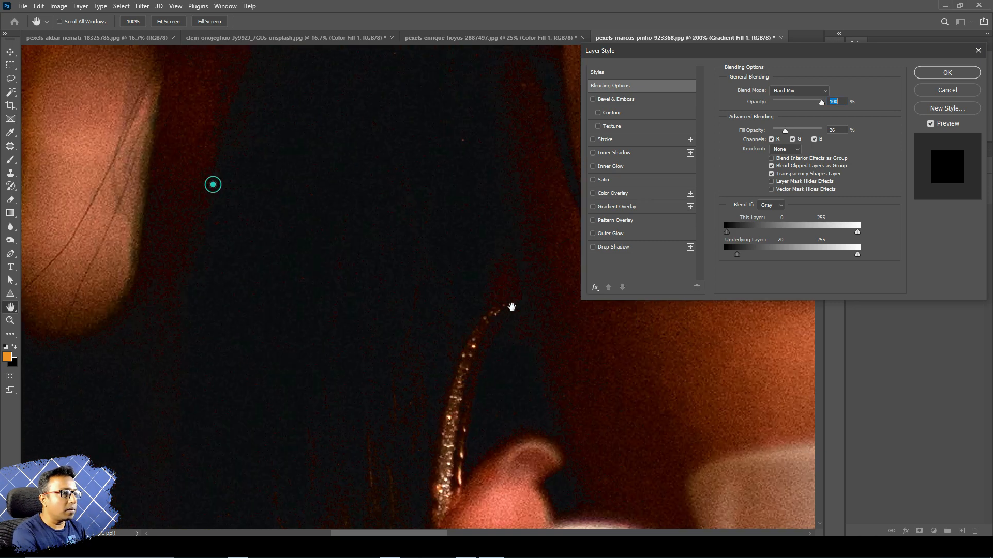
drag(373, 167, 355, 403)
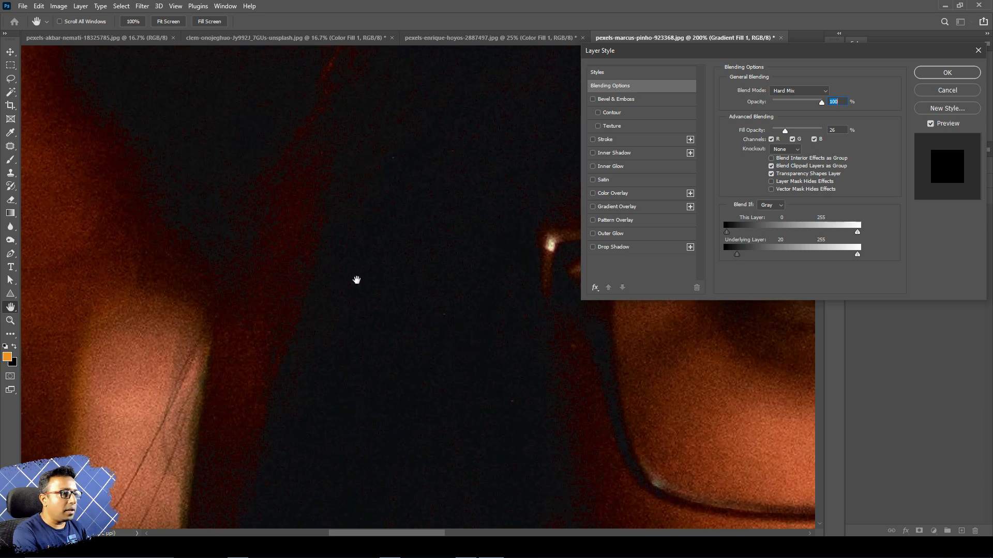
drag(392, 158, 326, 357)
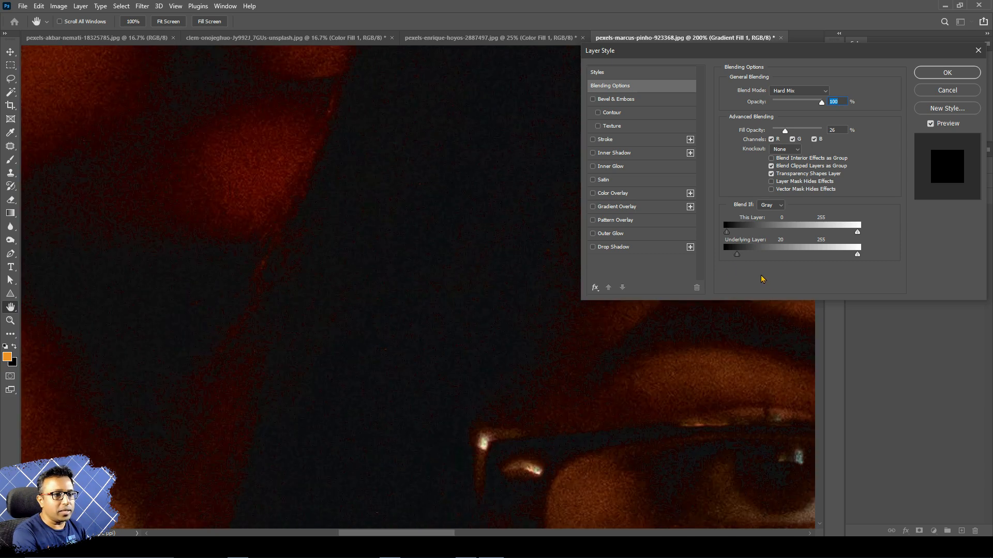
Step: Set the black Underlying Layer slider in Blend If to 24 and review the portrait at 50%
drag(737, 257, 733, 258)
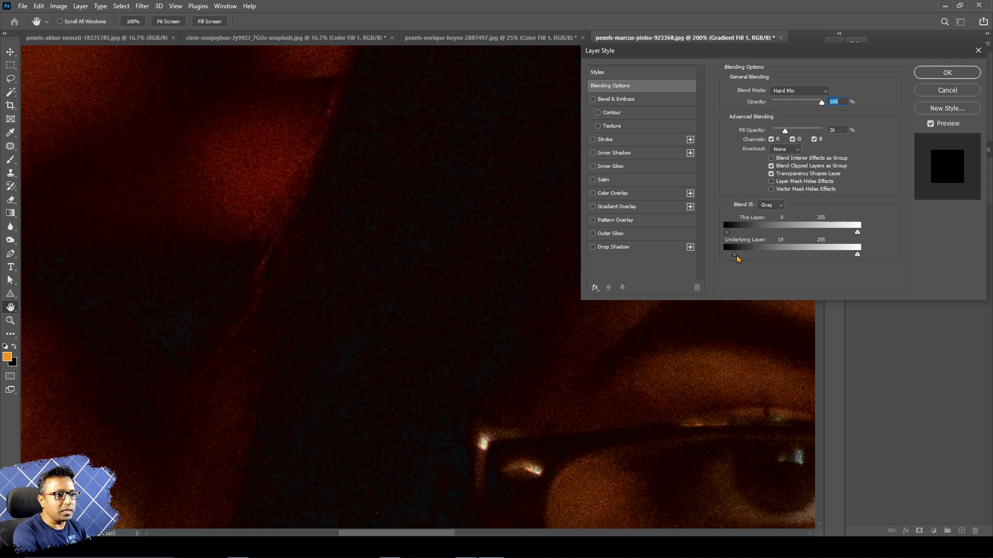
drag(741, 259, 741, 259)
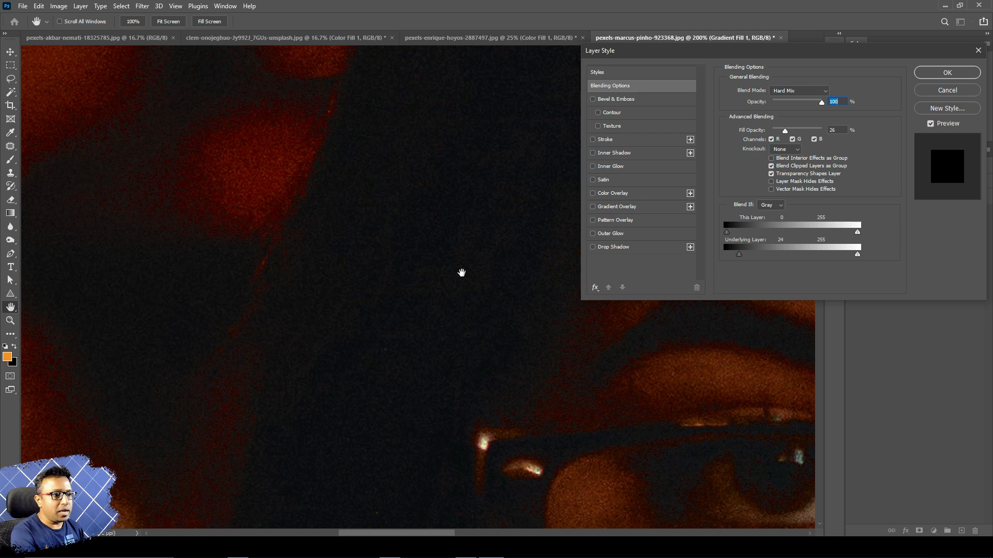
key(alt)
alt+click(462, 273)
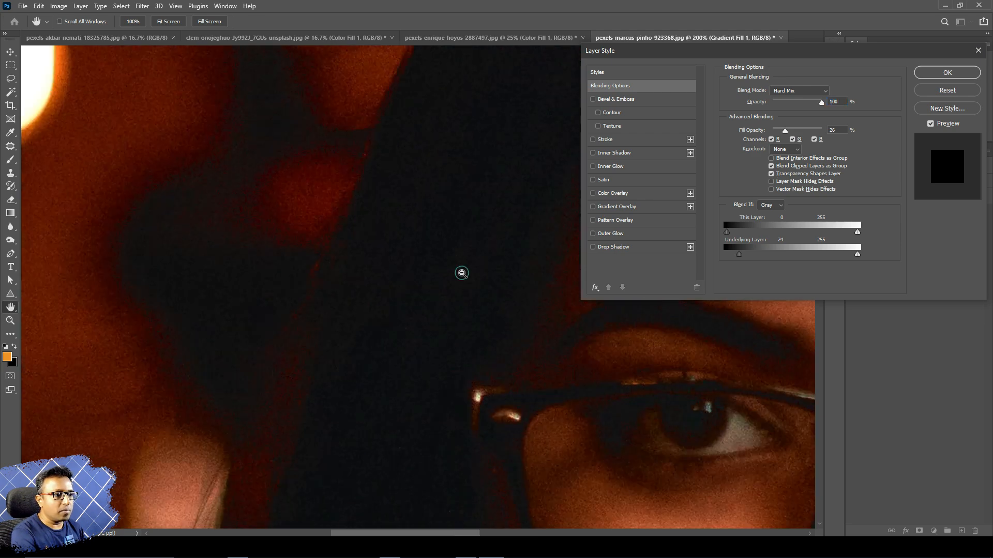
alt+click(462, 273)
alt+click(462, 273)
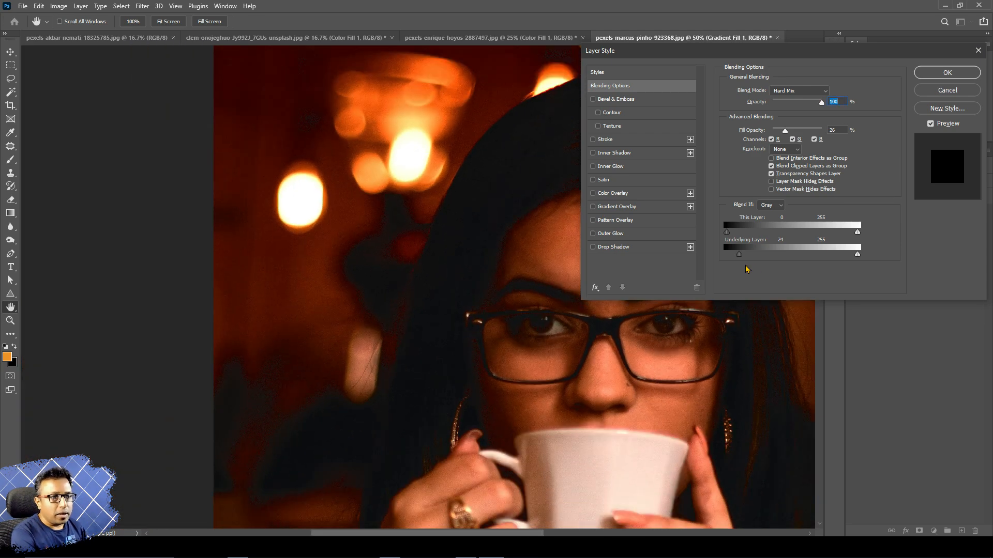
Step: Split the black Underlying Layer slider to 24 / 120 to soften the transition and apply the layer style
key(alt)
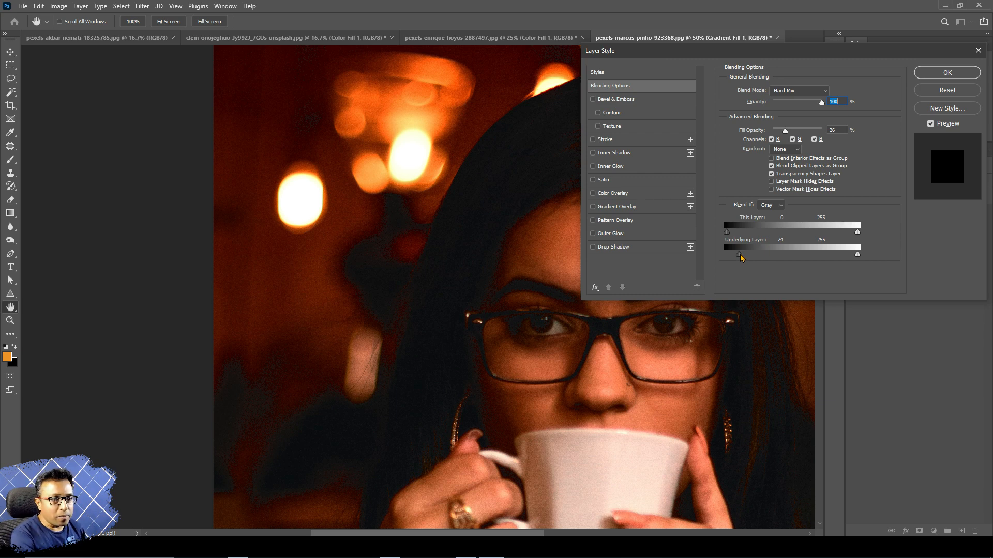
drag(741, 257, 742, 258)
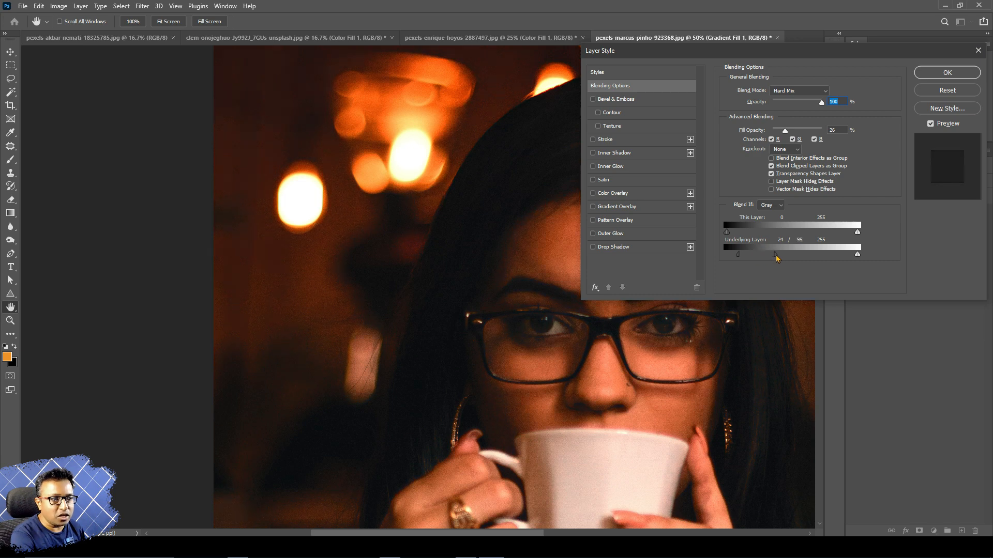
mouse_move(777, 259)
mouse_down()
mouse_move(811, 258)
mouse_move(743, 263)
mouse_move(764, 263)
mouse_up()
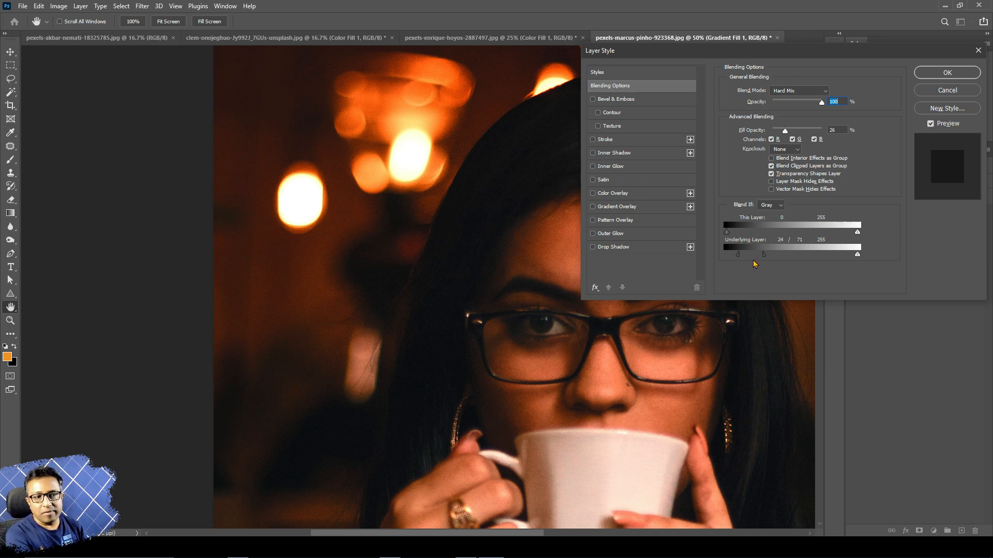
drag(764, 256, 790, 260)
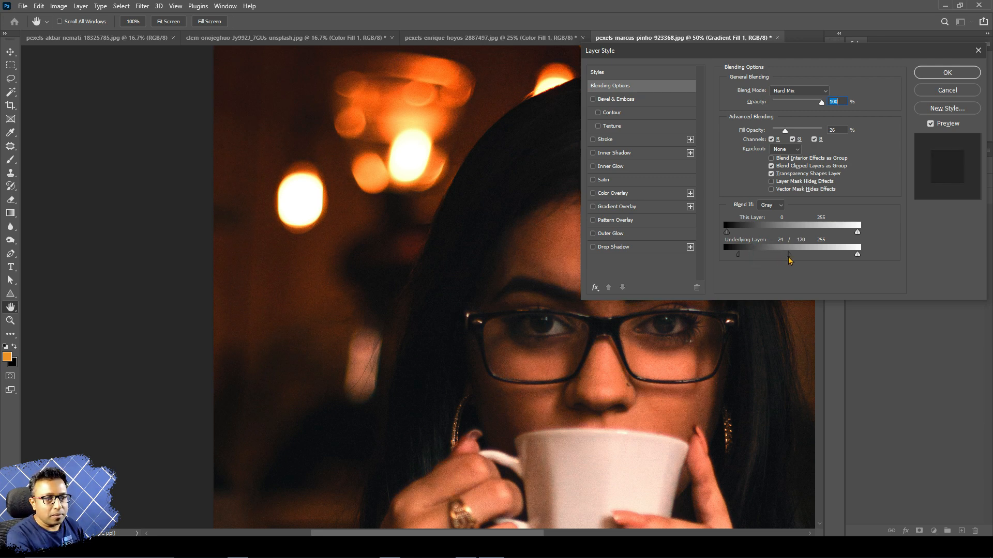
click(947, 73)
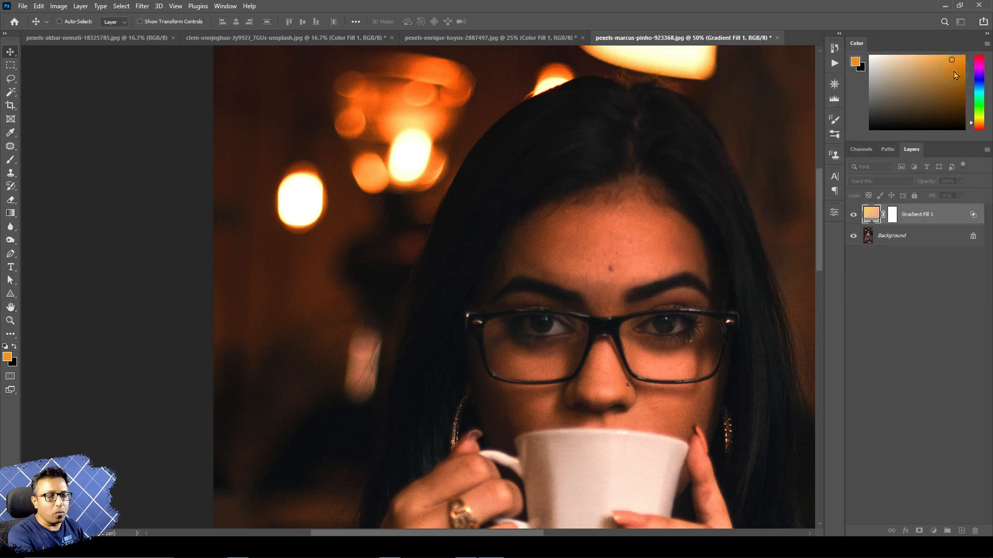
Step: Compare the portrait with and without the Gradient Fill 1 layer, both close up and at a wider view
scroll(478, 242, up, 1)
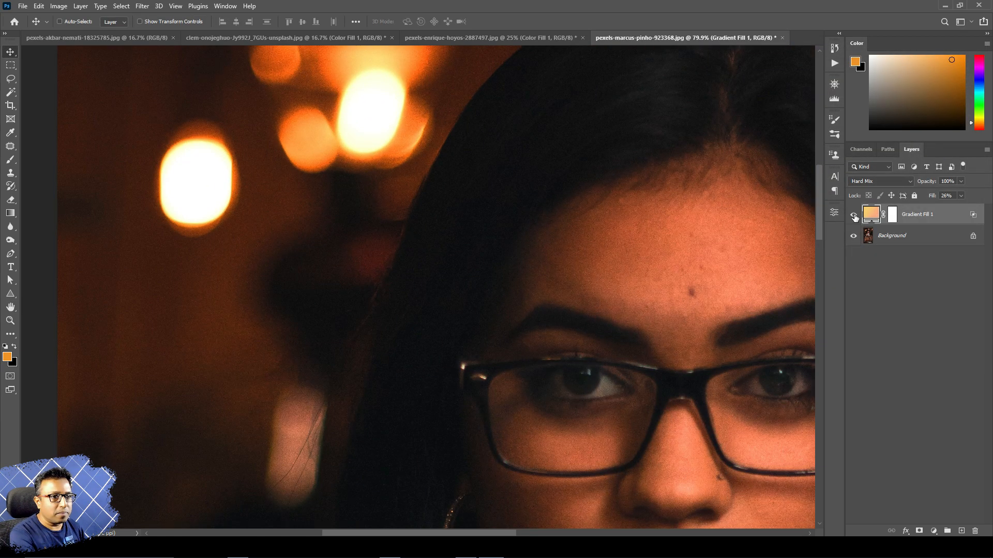
click(854, 215)
click(854, 215)
click(853, 215)
click(853, 215)
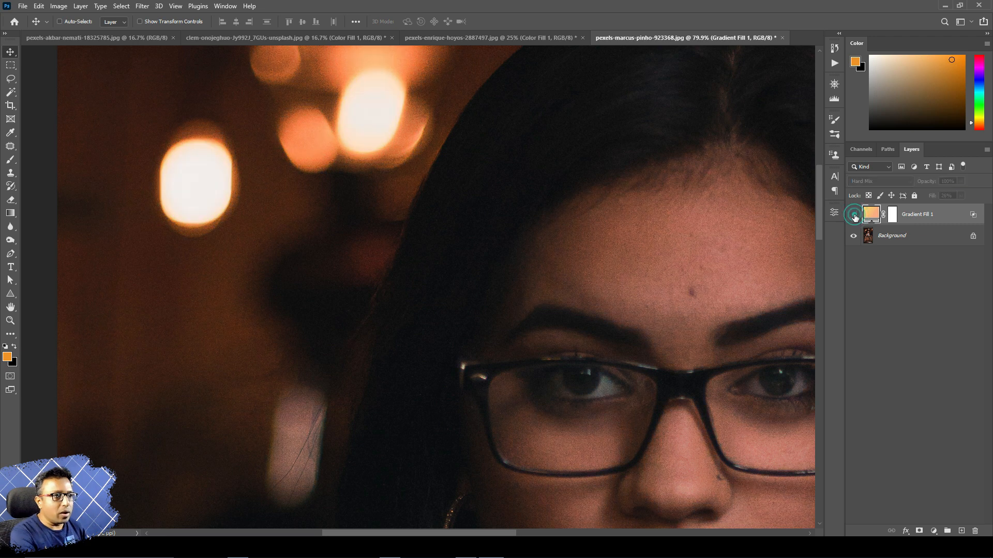
scroll(566, 317, down, 4)
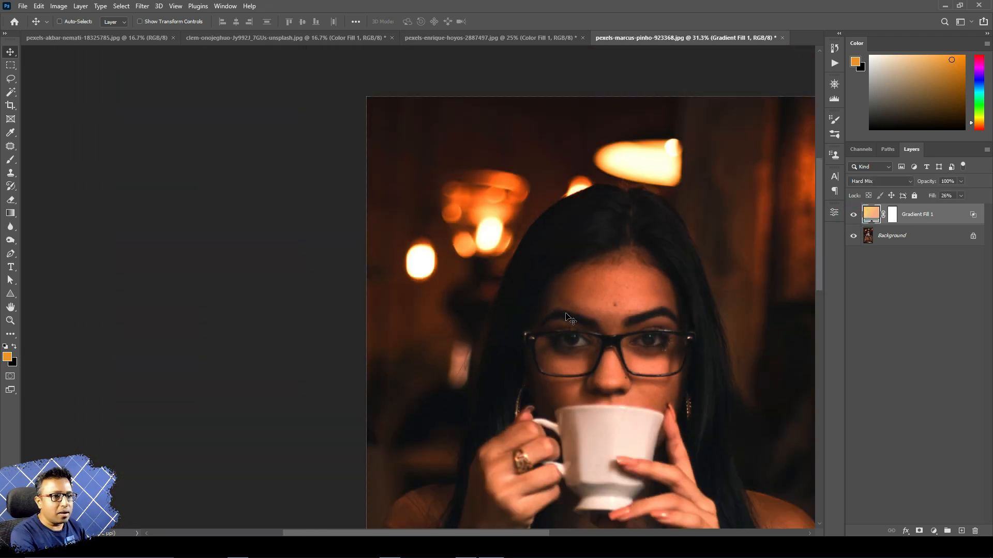
click(854, 215)
click(853, 215)
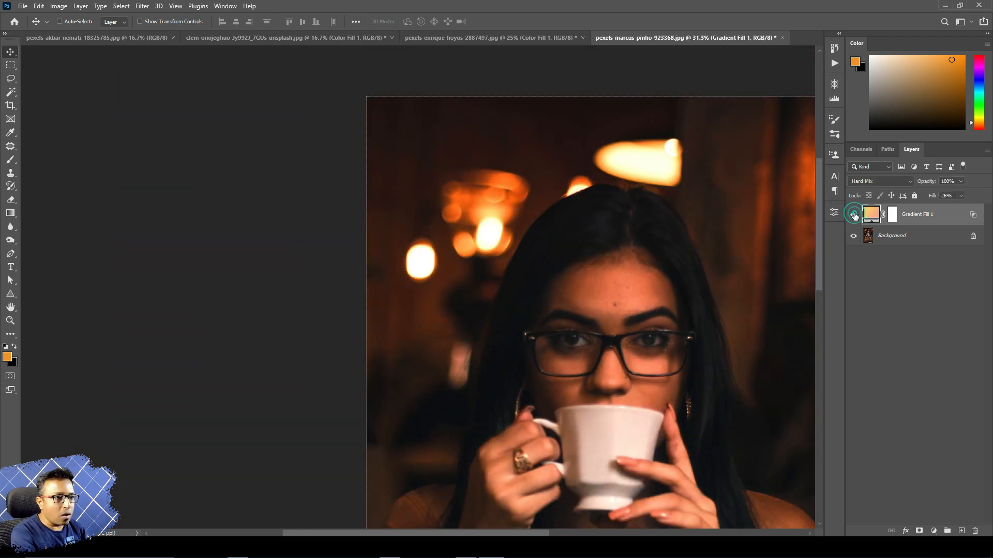
click(854, 215)
click(853, 215)
click(854, 216)
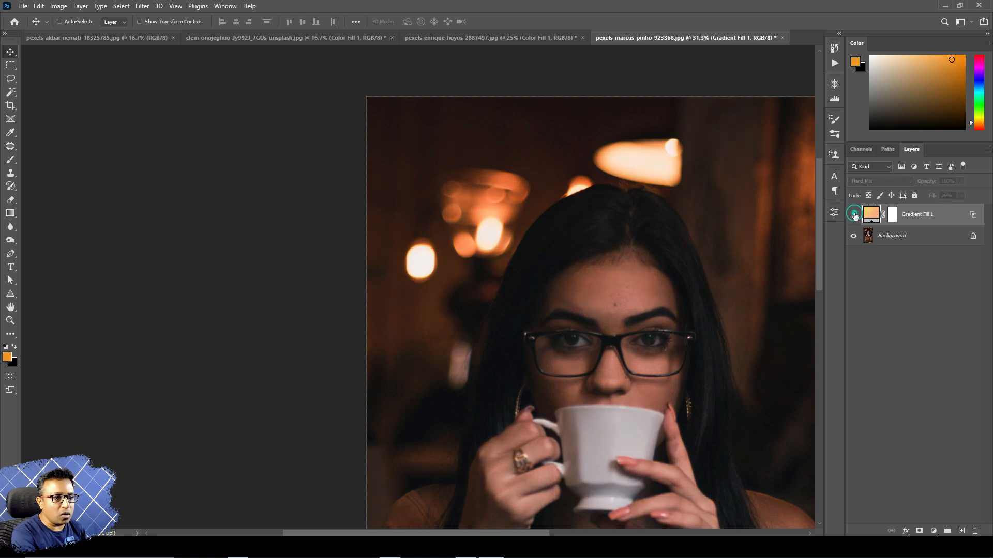
click(854, 215)
scroll(532, 264, down, 3)
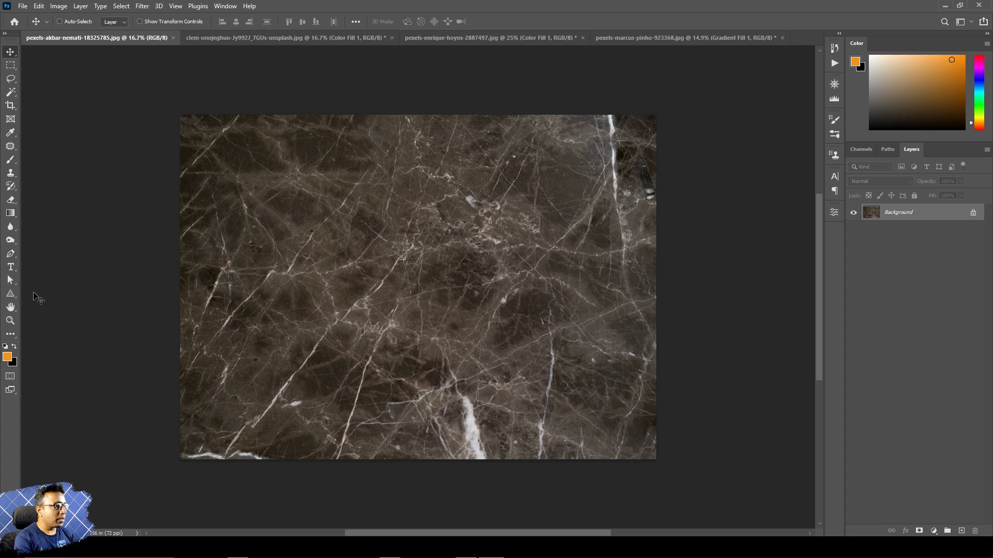
Step: In the marble texture document, add the white three-line text GRAPHIC TRAINING CHANNEL and set its font to Bazooka
click(10, 267)
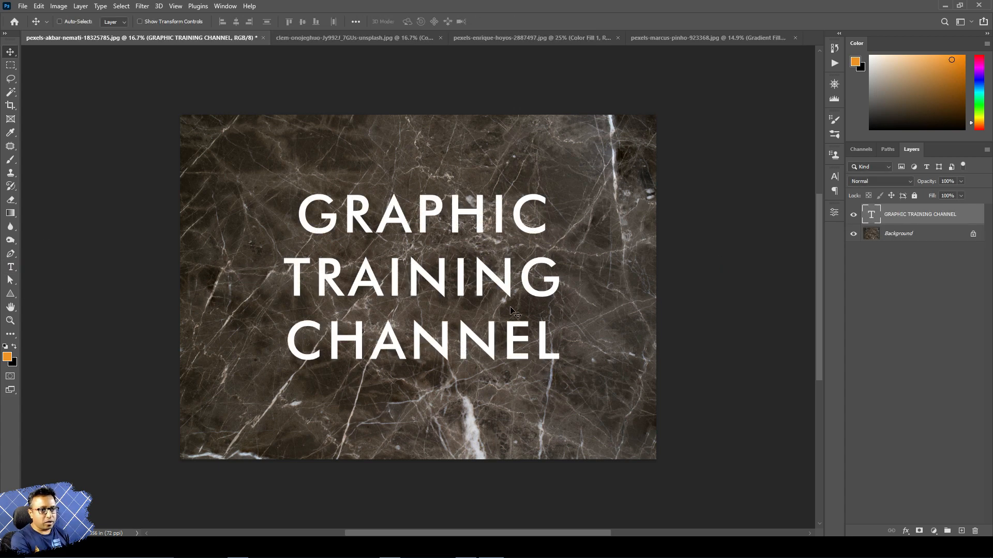
click(834, 176)
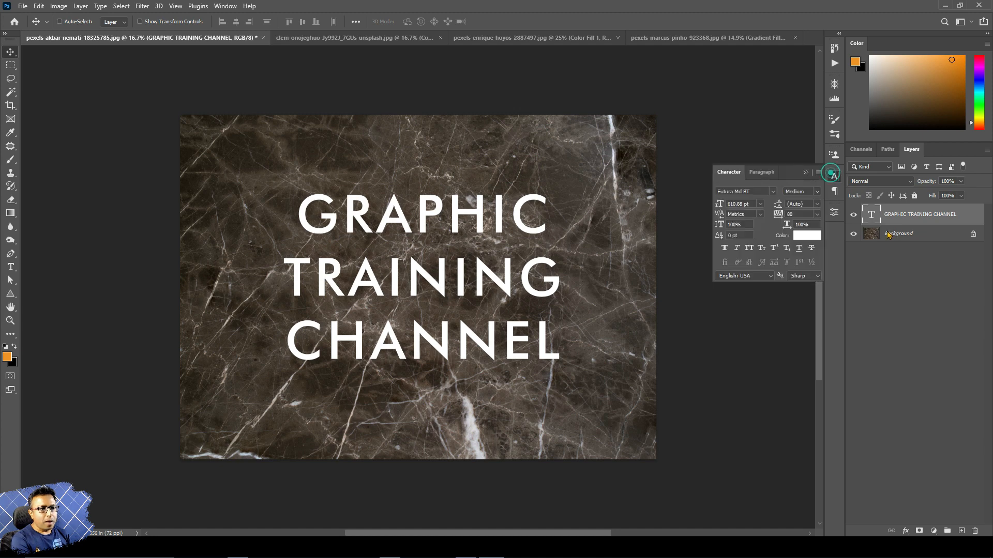
click(773, 192)
key(Down)
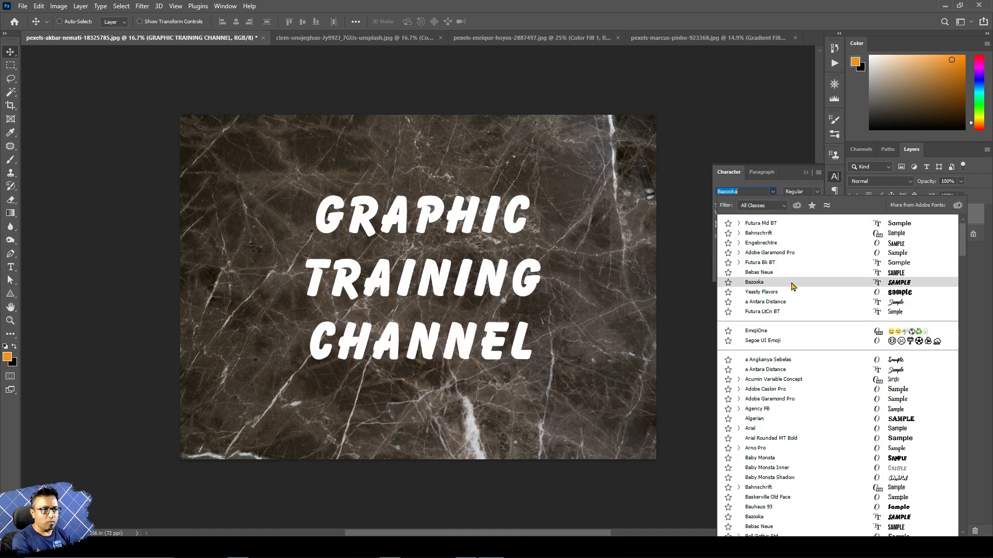
key(Return)
click(791, 282)
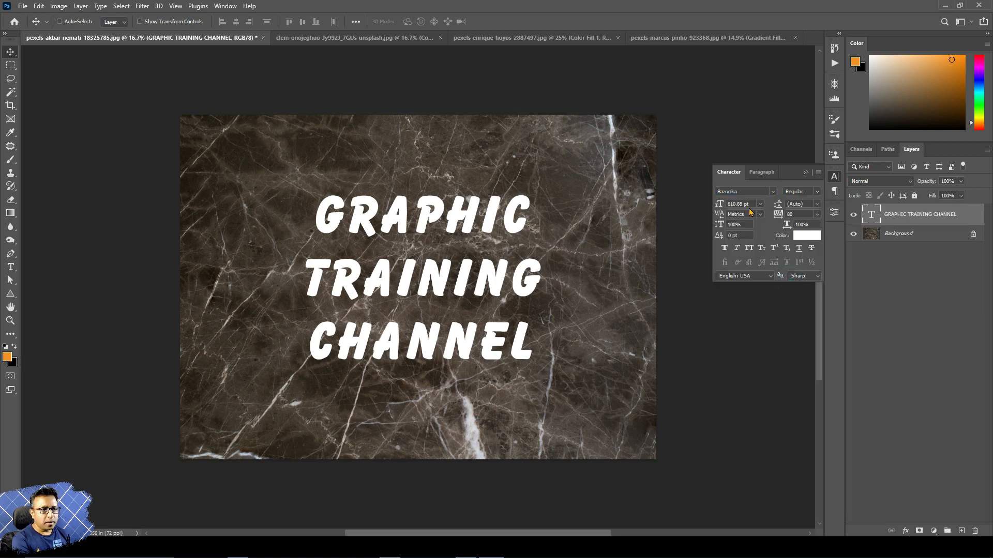
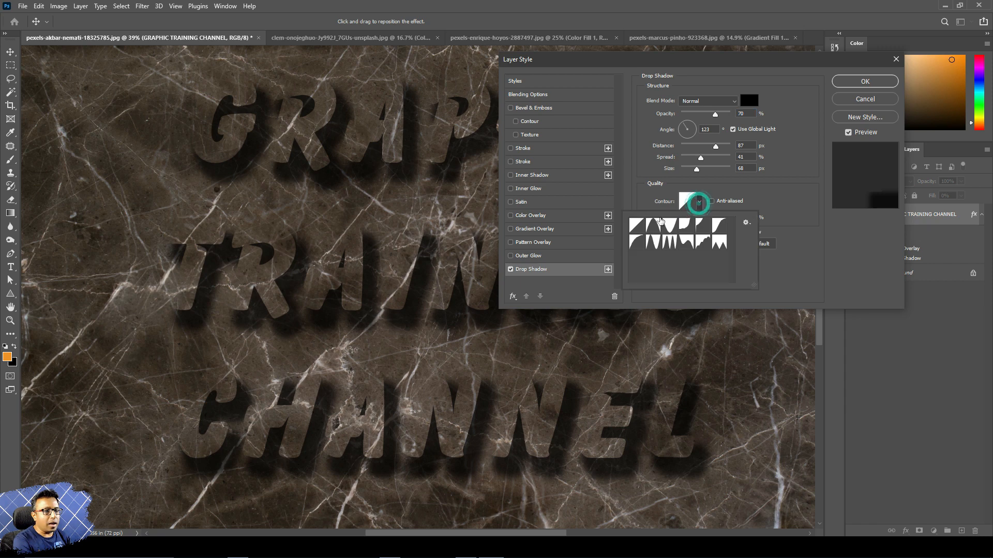
Step: Try several contour presets for the text's drop shadow and uncover more of the lettering for comparison
click(702, 227)
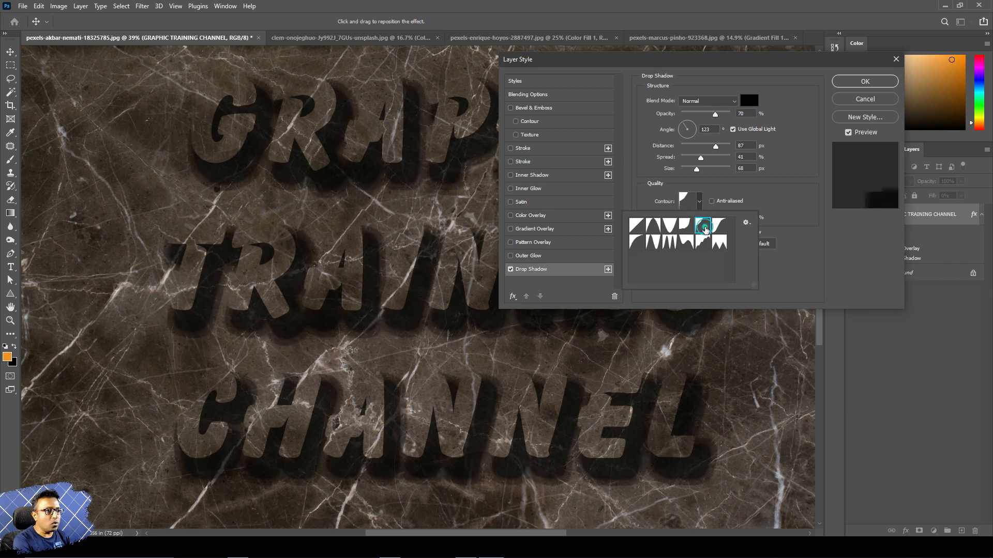
click(719, 226)
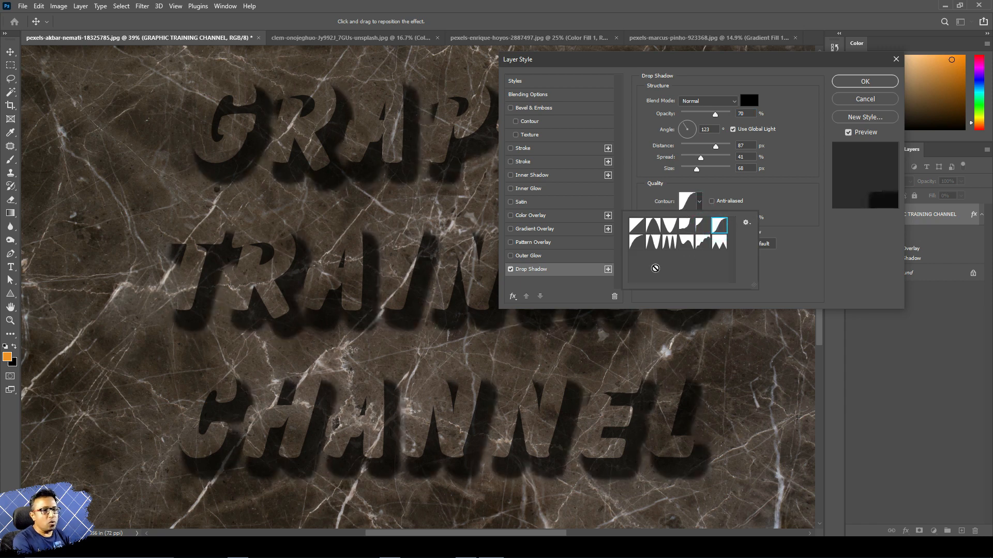
click(637, 242)
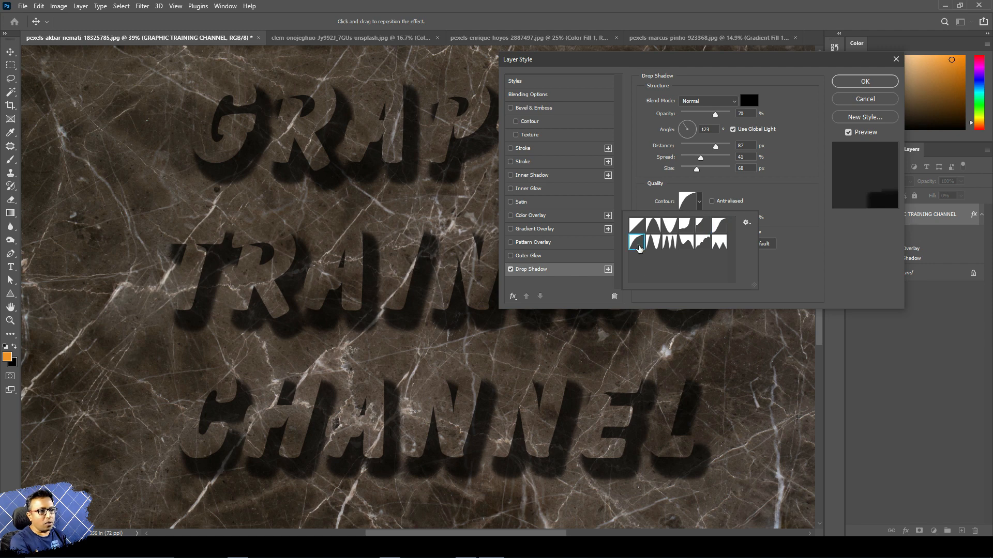
click(702, 228)
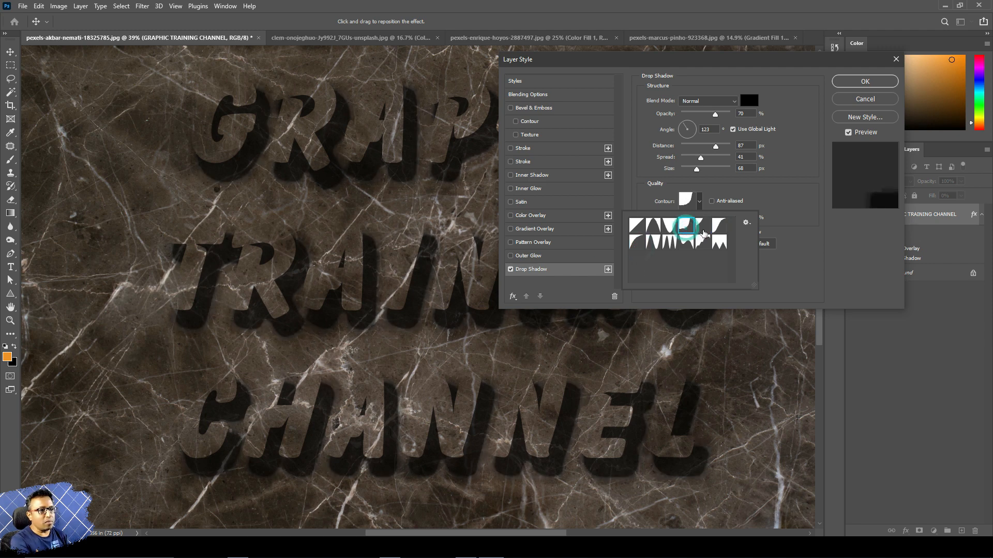
drag(679, 61, 741, 73)
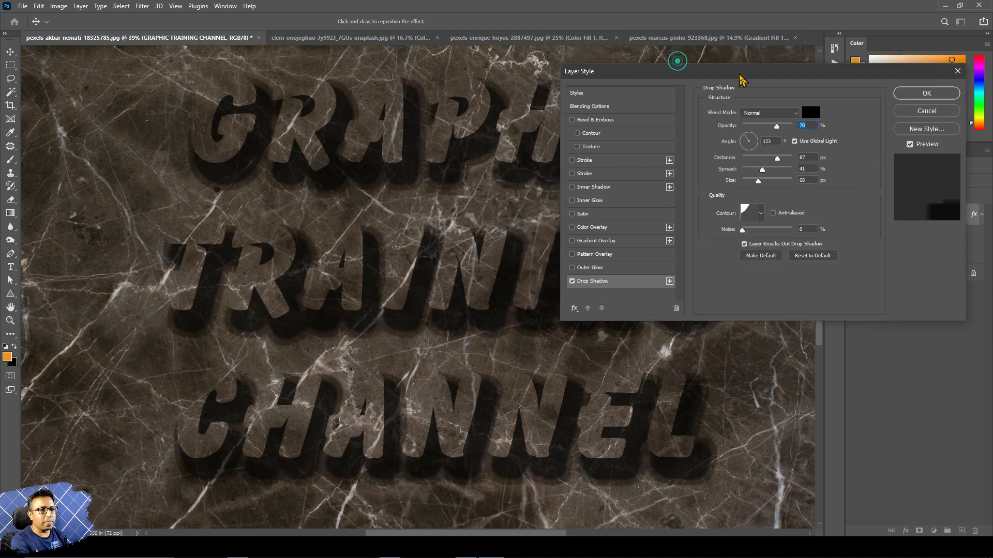
Step: Try the Overlay blend mode on the drop shadow and return it to Normal
click(774, 115)
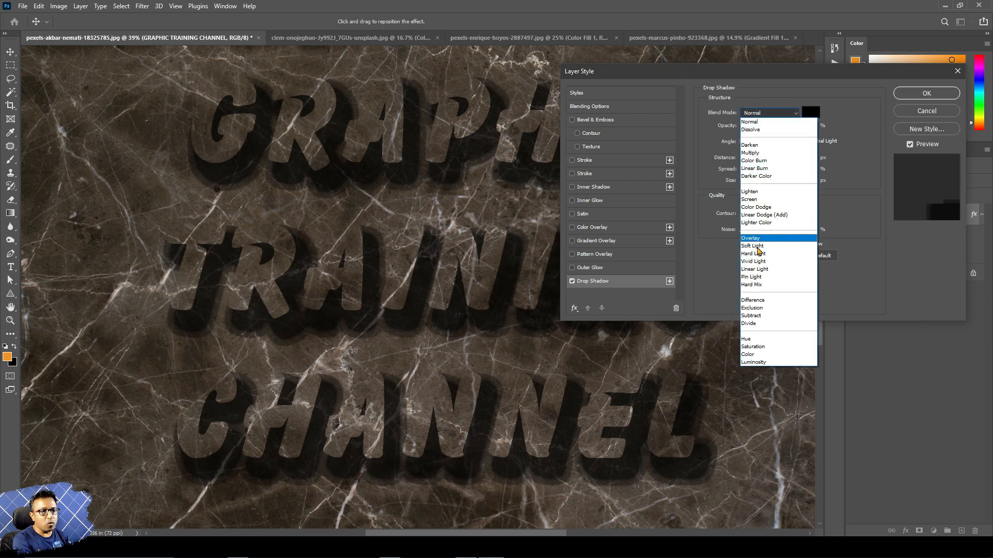
click(754, 238)
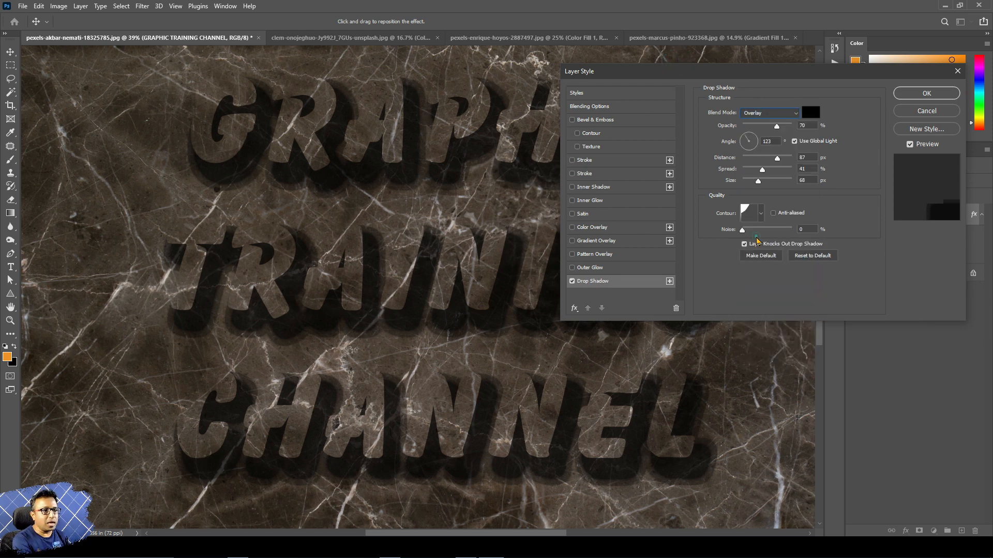
click(768, 120)
click(761, 115)
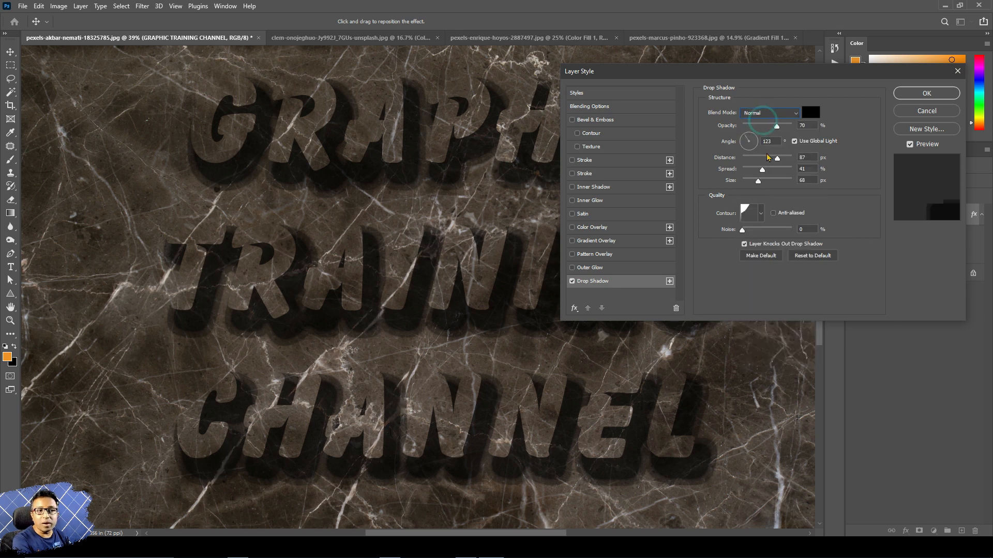
Step: Set the drop shadow's opacity to 78%, distance to 49 px, spread to 32% and size to 32 px
mouse_move(776, 127)
mouse_down()
mouse_move(760, 127)
mouse_move(783, 137)
mouse_up()
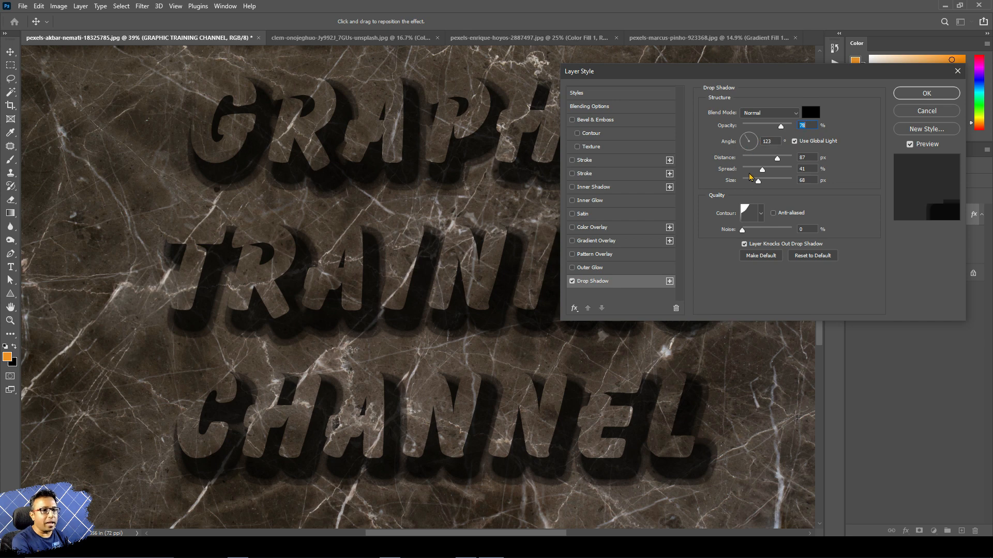
click(763, 160)
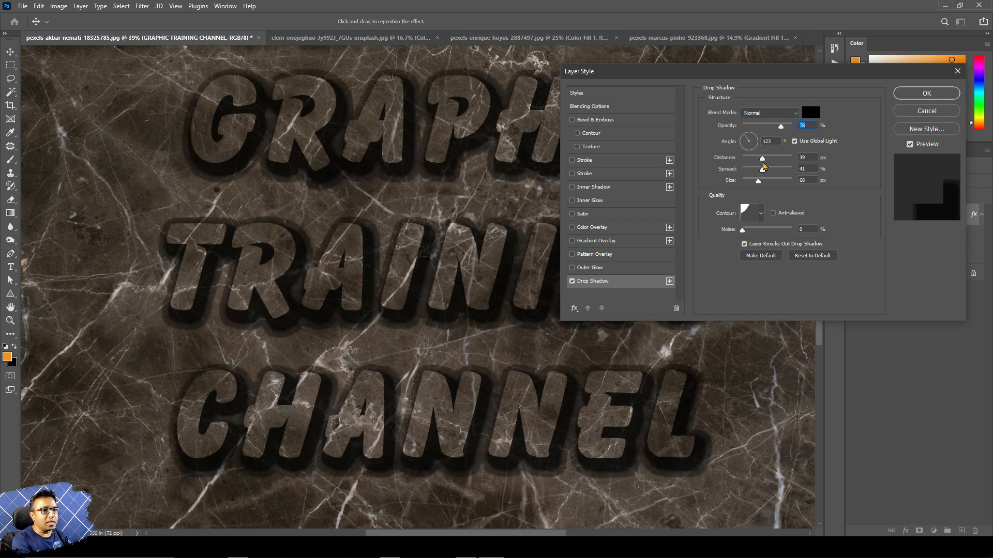
drag(763, 170, 752, 181)
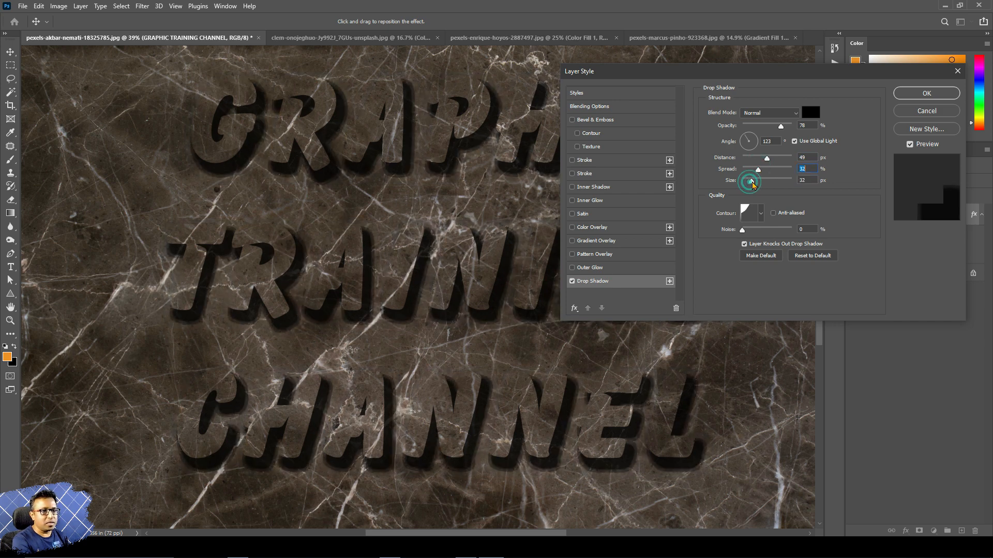
Step: Give the drop shadow the fourth contour preset in the first row, apply the style and review the whole lettering
click(761, 214)
click(748, 238)
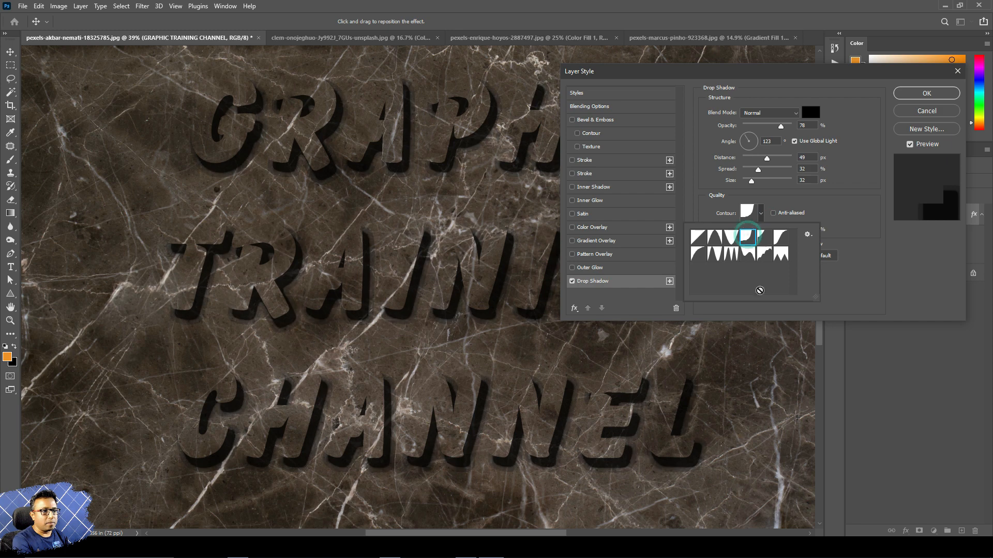
click(875, 267)
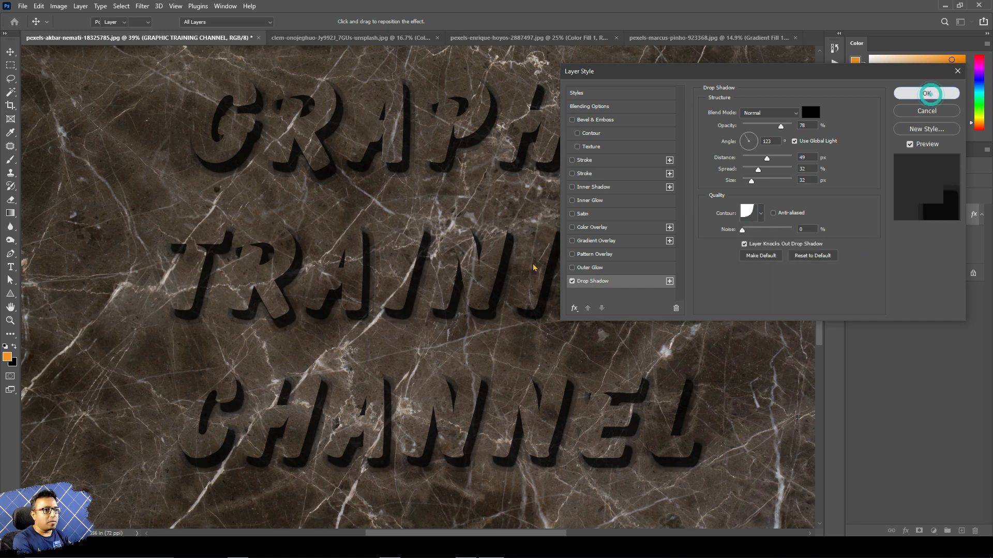
click(926, 93)
drag(586, 308, 599, 308)
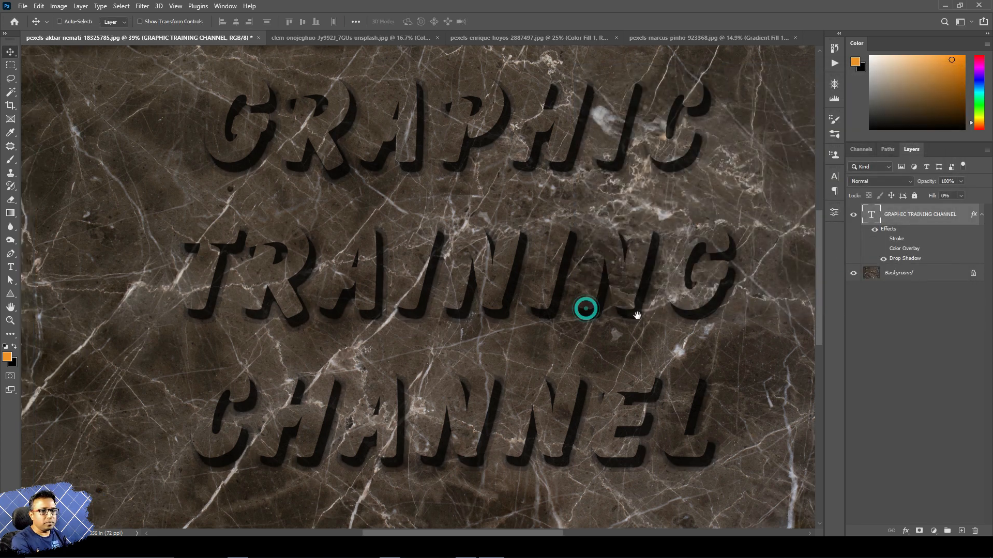
click(893, 243)
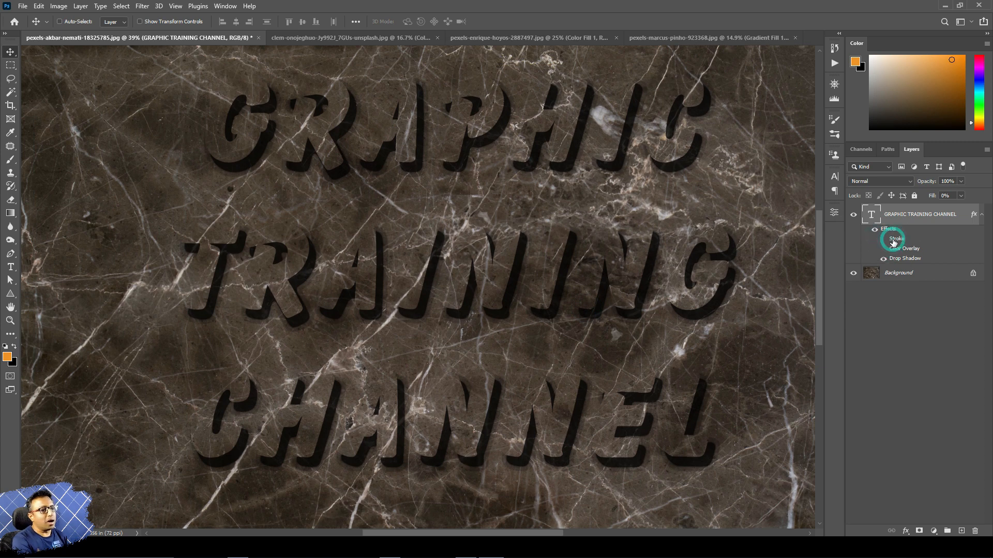
Step: Compare the cyan and white strokes on the lettering, leaving only the 16 px cyan outside stroke enabled
double_click(893, 243)
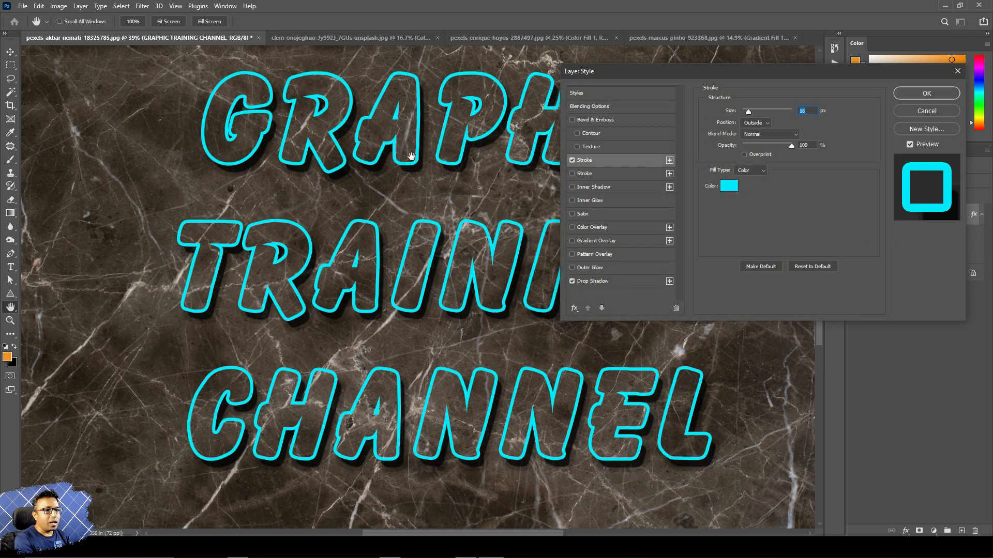
mouse_move(652, 73)
mouse_down()
mouse_move(710, 75)
mouse_move(652, 73)
mouse_up()
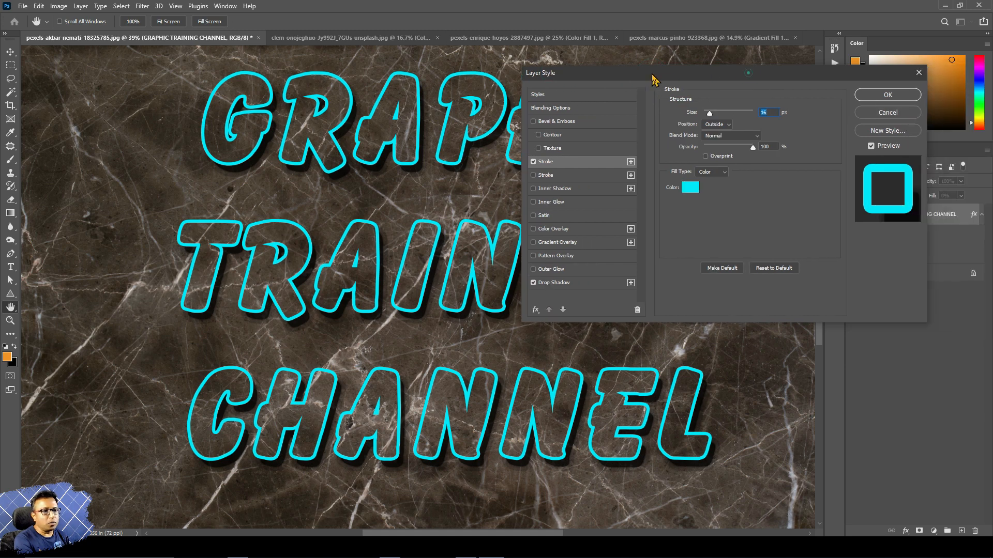
click(533, 162)
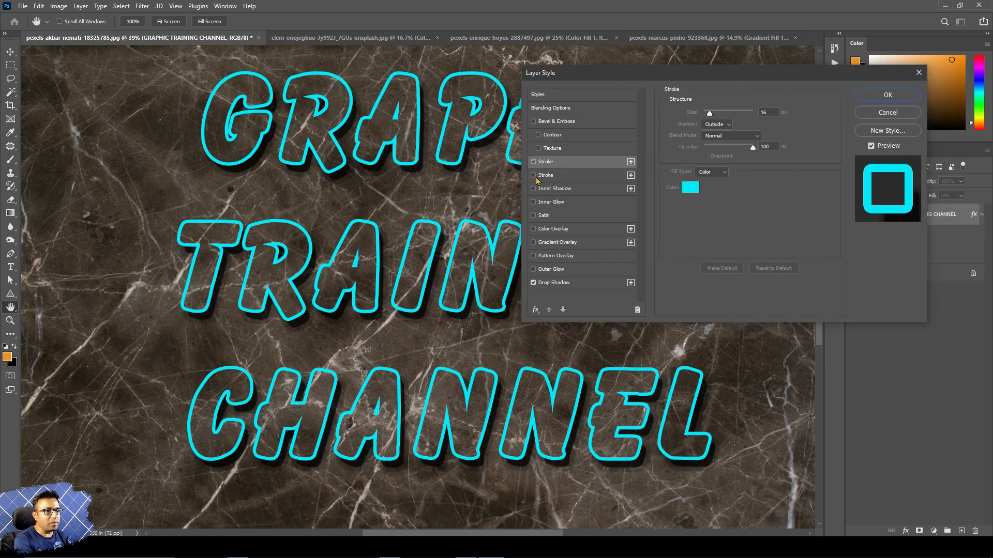
click(533, 175)
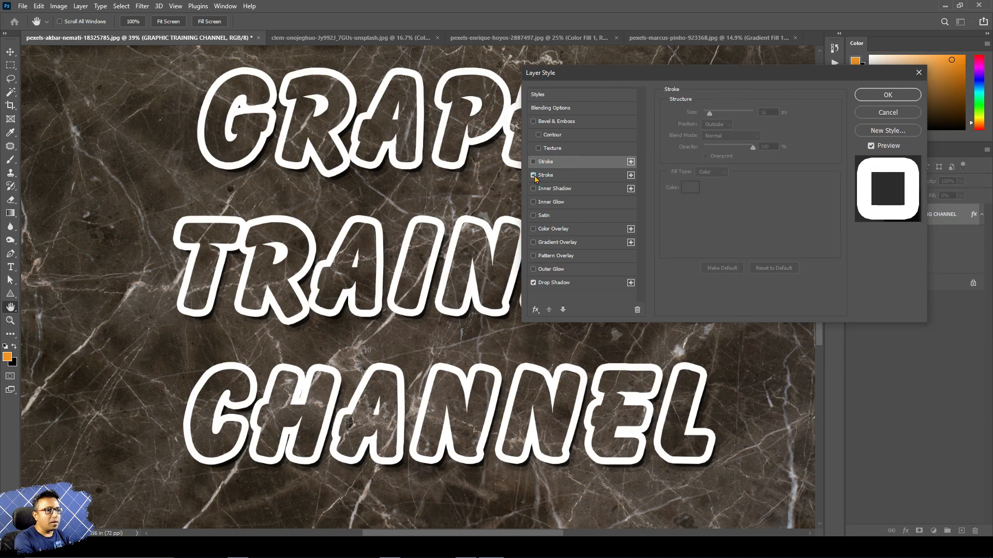
click(533, 176)
click(533, 175)
click(533, 162)
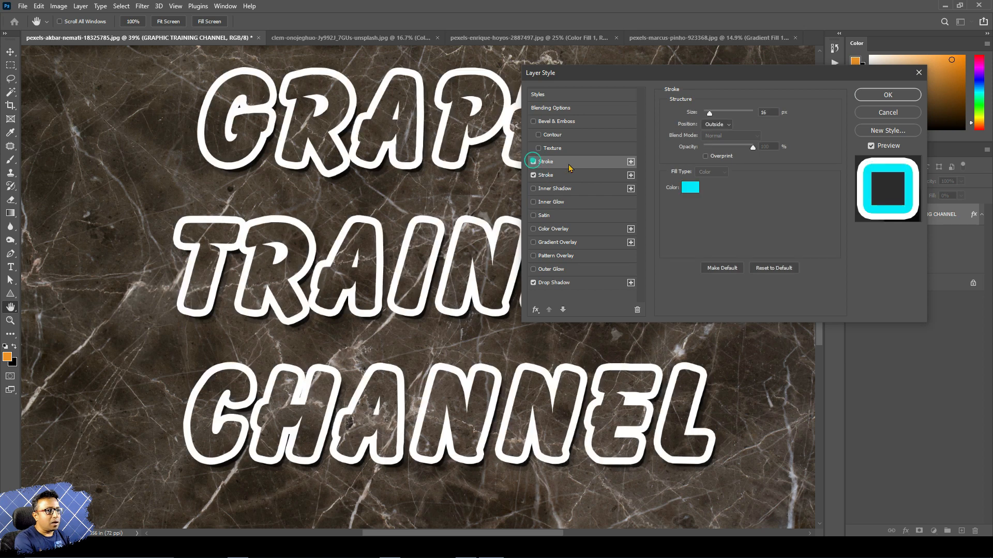
click(533, 176)
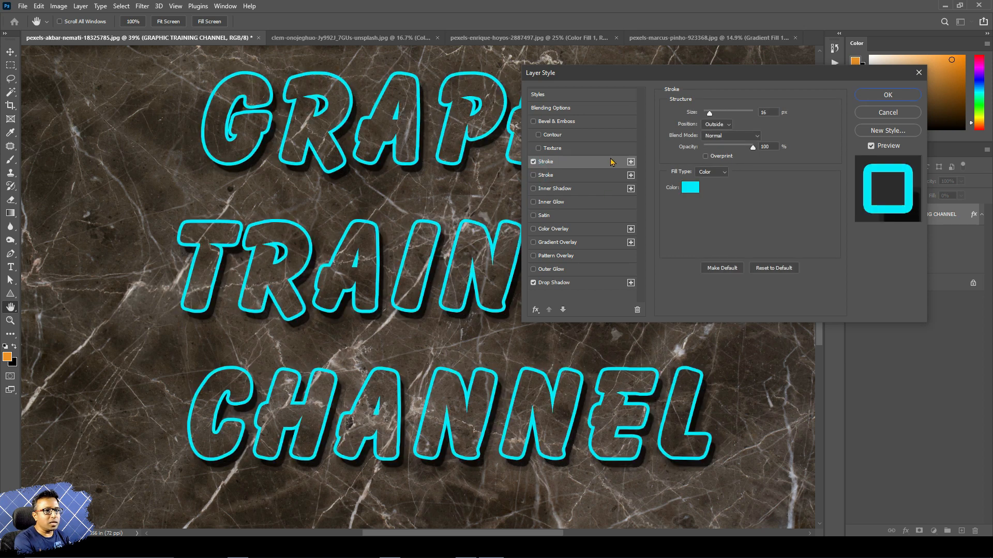
Step: Set the cyan stroke's blend mode to Multiply and its opacity to 45%, apply the style and inspect the outlined lettering up close
click(745, 136)
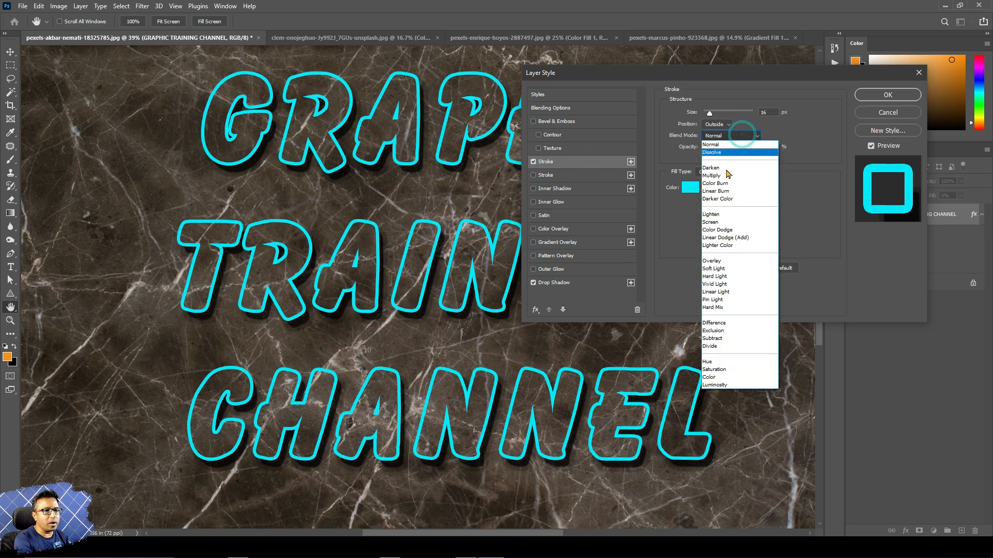
click(726, 176)
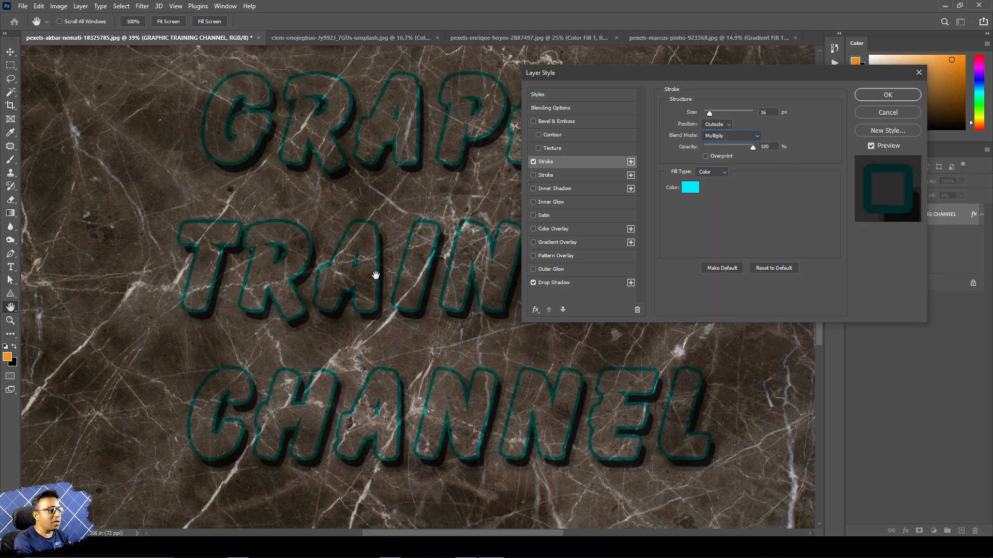
click(729, 136)
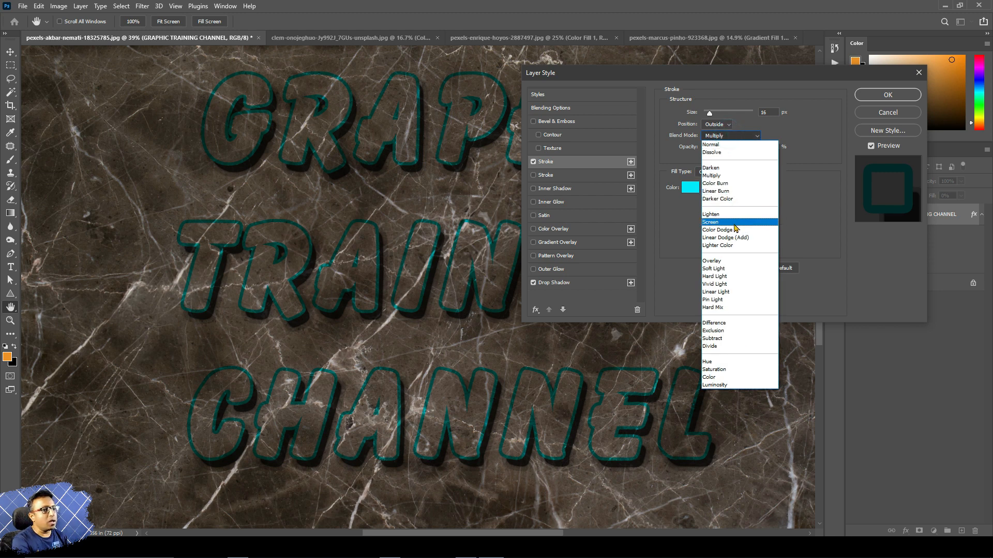
click(724, 176)
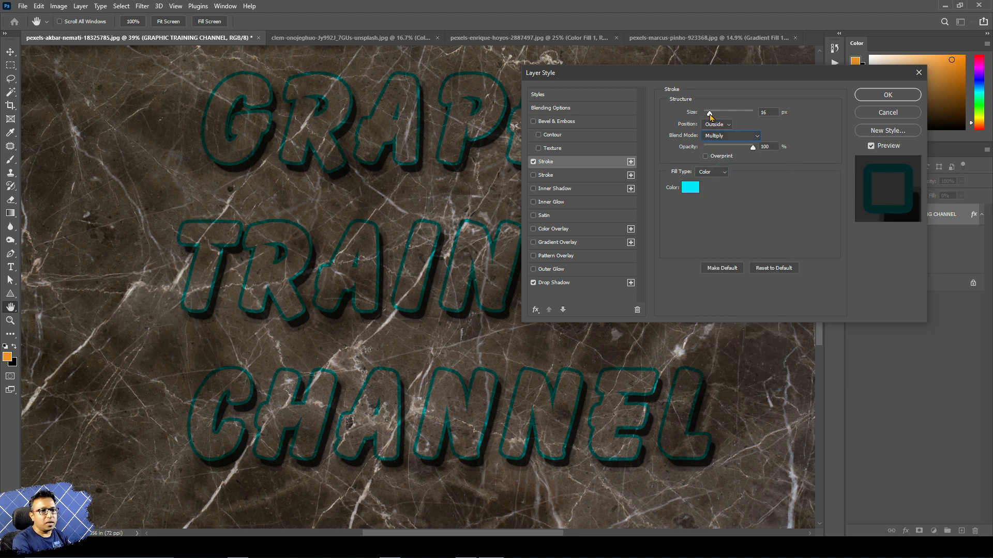
mouse_move(753, 147)
mouse_down()
mouse_move(720, 148)
mouse_move(727, 154)
mouse_up()
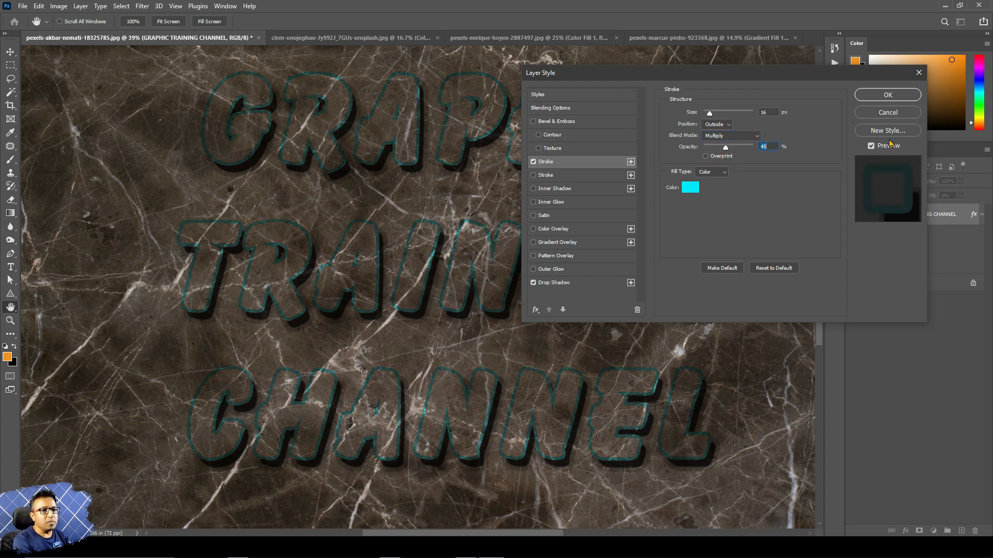
click(887, 96)
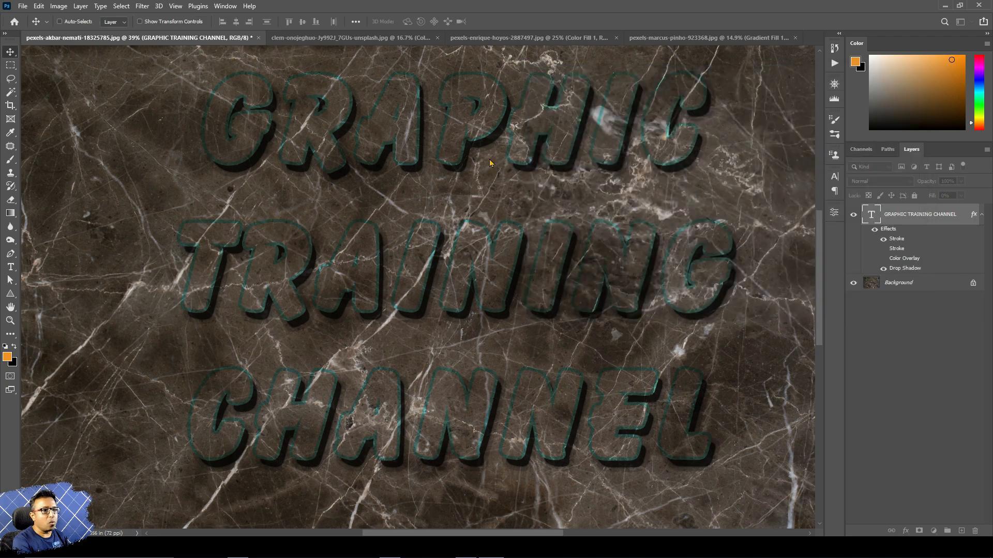
scroll(480, 157, up, 2)
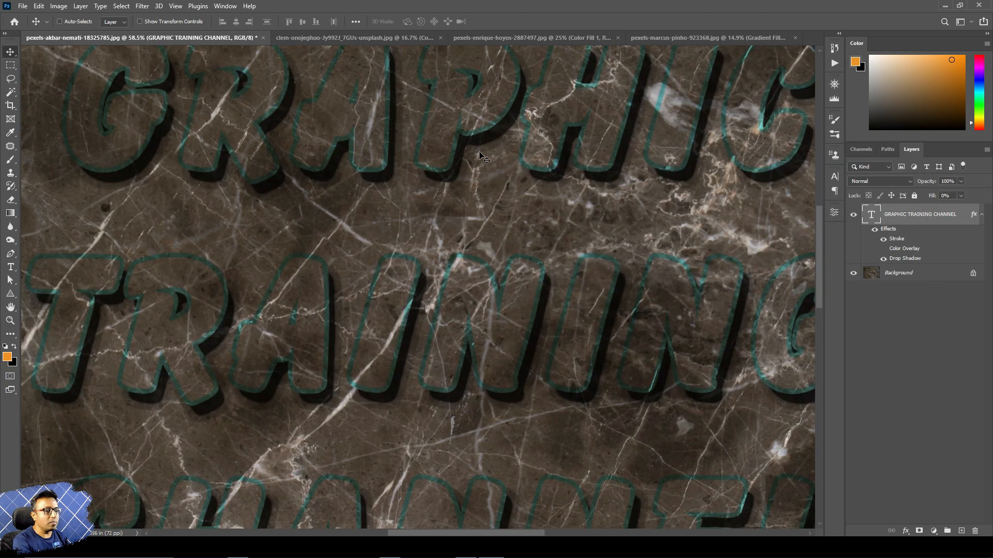
scroll(480, 156, up, 2)
drag(534, 191, 602, 288)
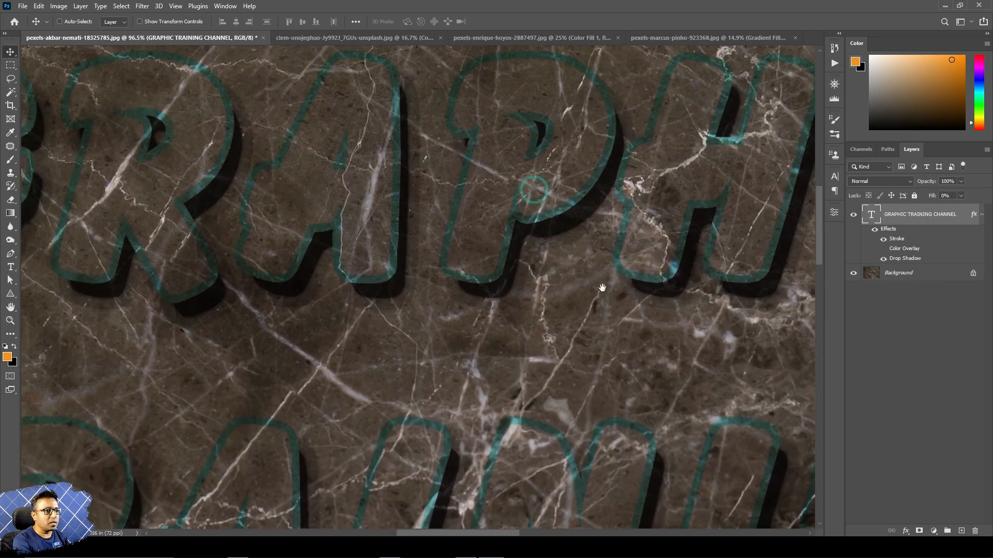
drag(514, 349, 633, 288)
drag(517, 398, 490, 232)
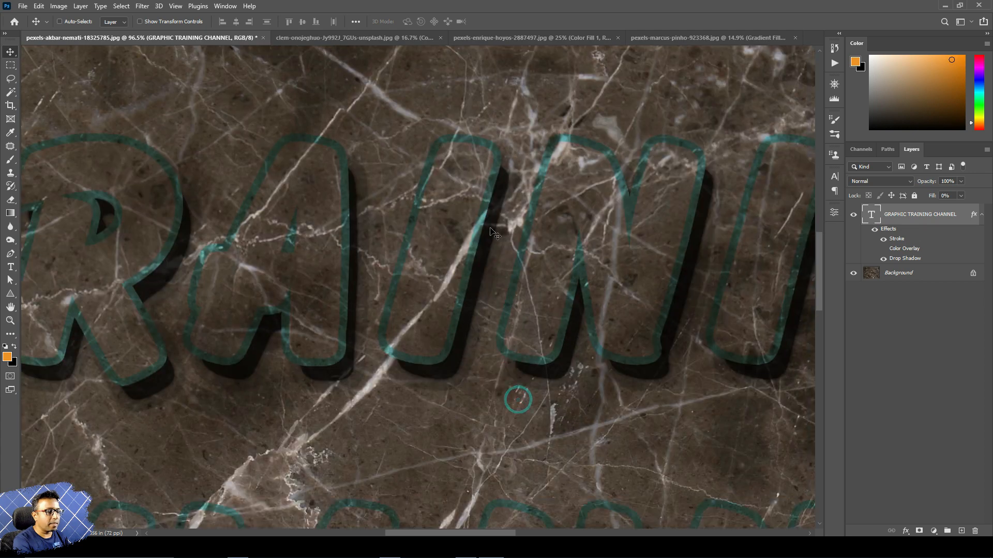
scroll(490, 231, down, 5)
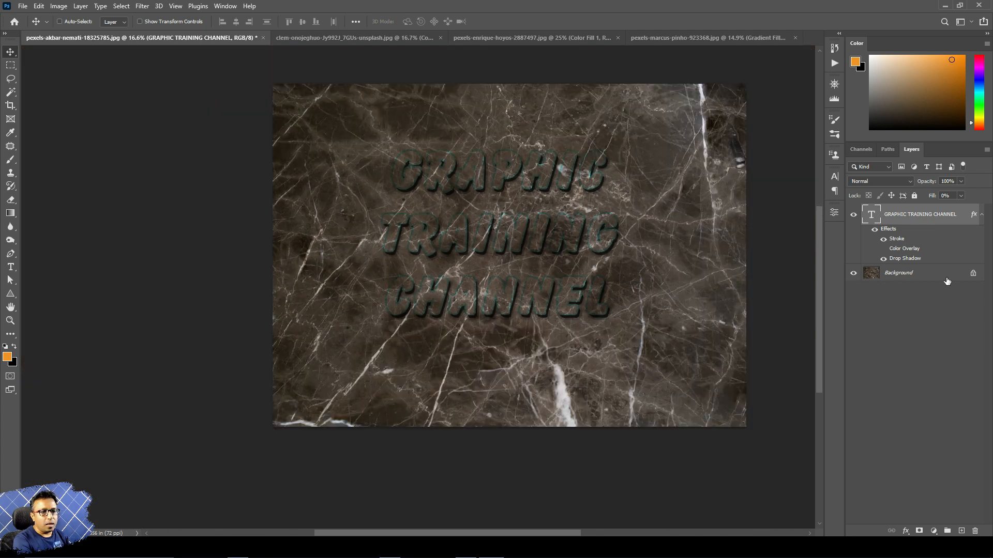
Step: Brighten the marble with a Levels adjustment layer above the Background, using midtones 1.61 and white input level 181
click(946, 274)
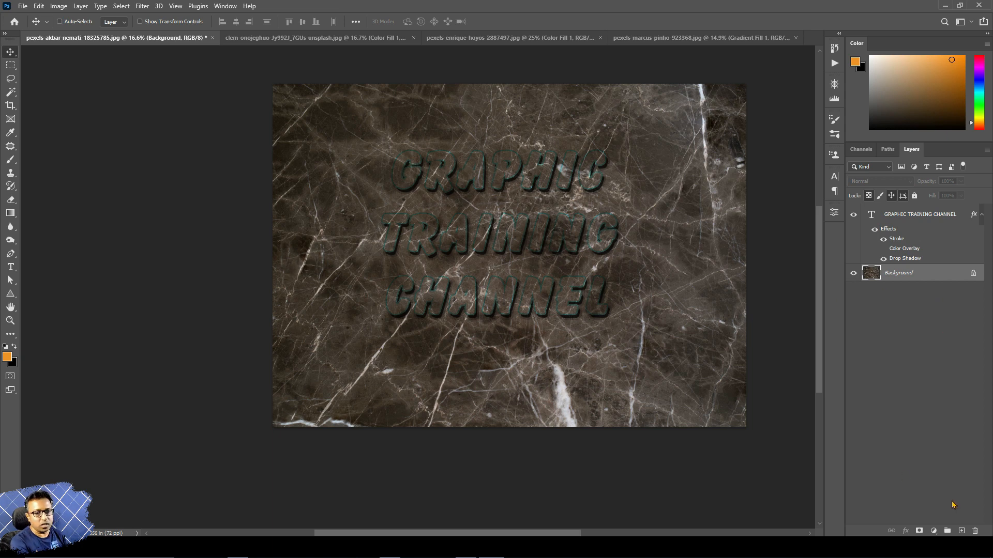
click(933, 531)
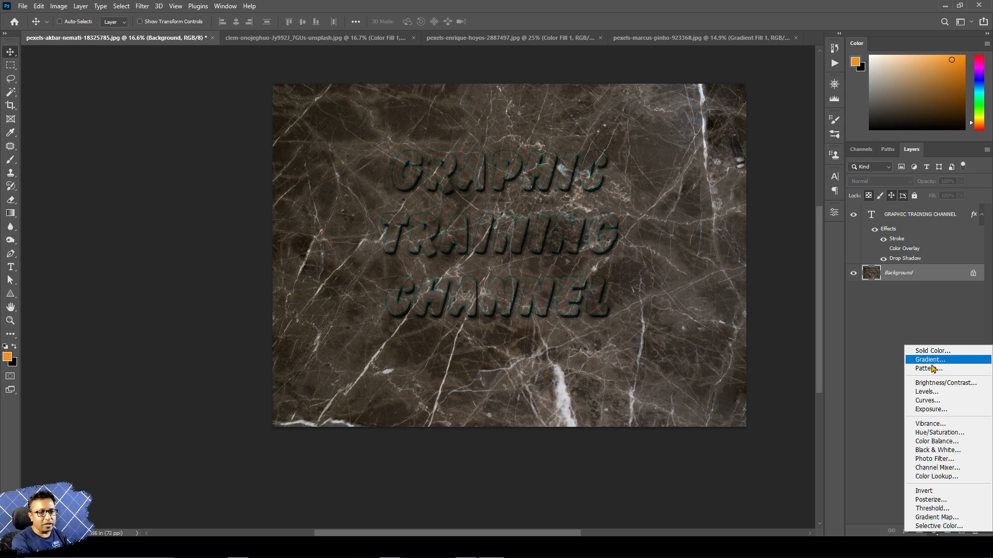
click(927, 391)
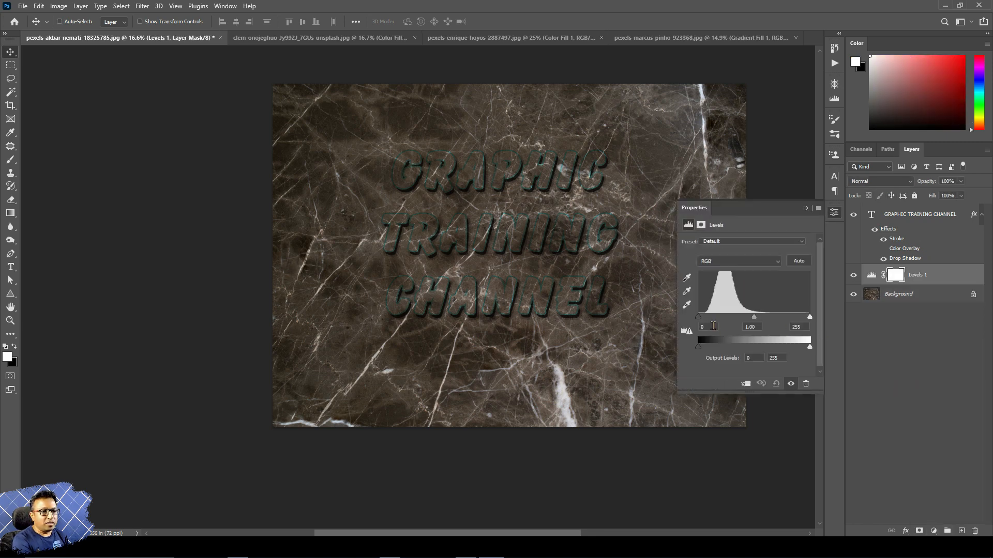
drag(754, 317, 734, 322)
drag(810, 317, 777, 317)
drag(694, 318, 694, 319)
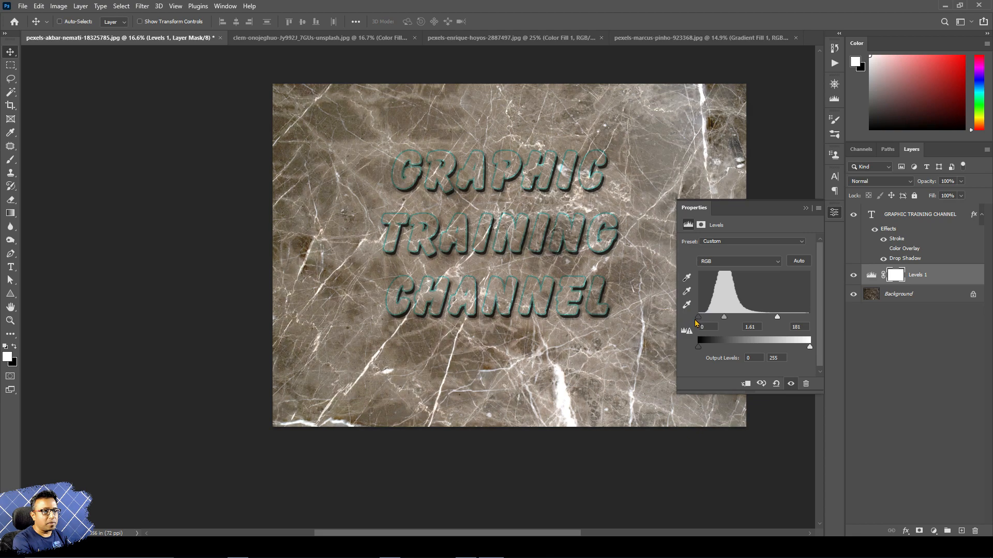
click(805, 208)
scroll(454, 234, up, 2)
scroll(527, 269, down, 1)
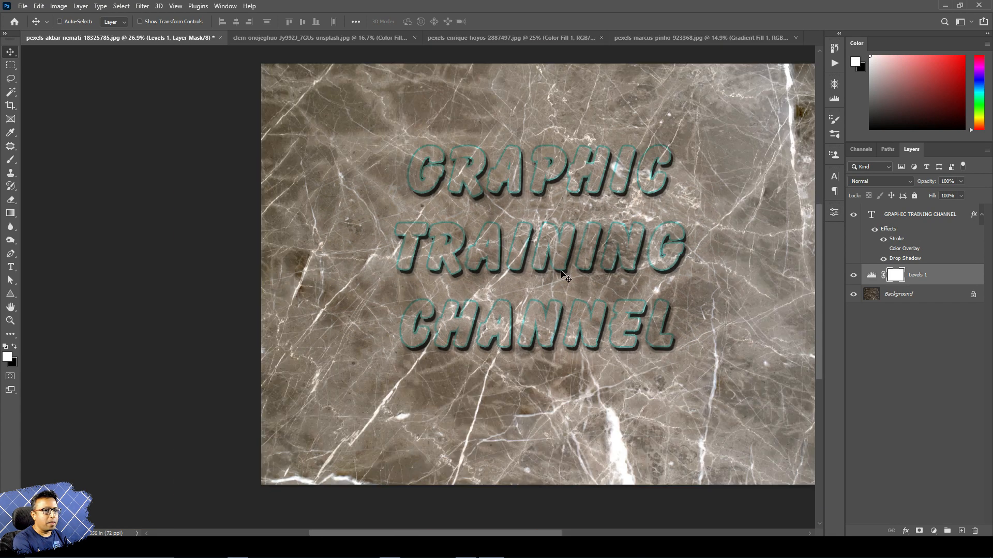
Step: Move the GRAPHIC TRAINING CHANNEL text to the right and slightly down on the brightened marble
click(935, 217)
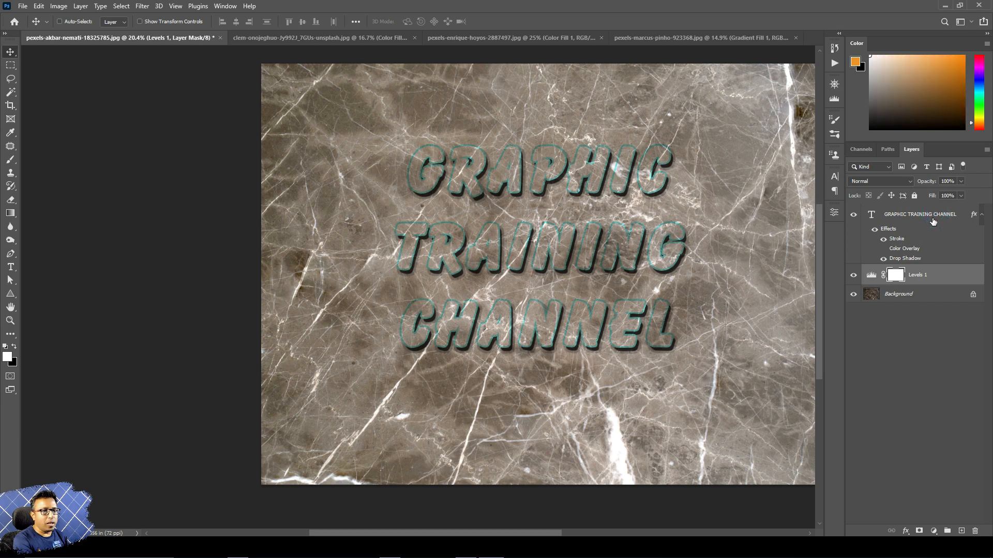
drag(543, 251, 613, 271)
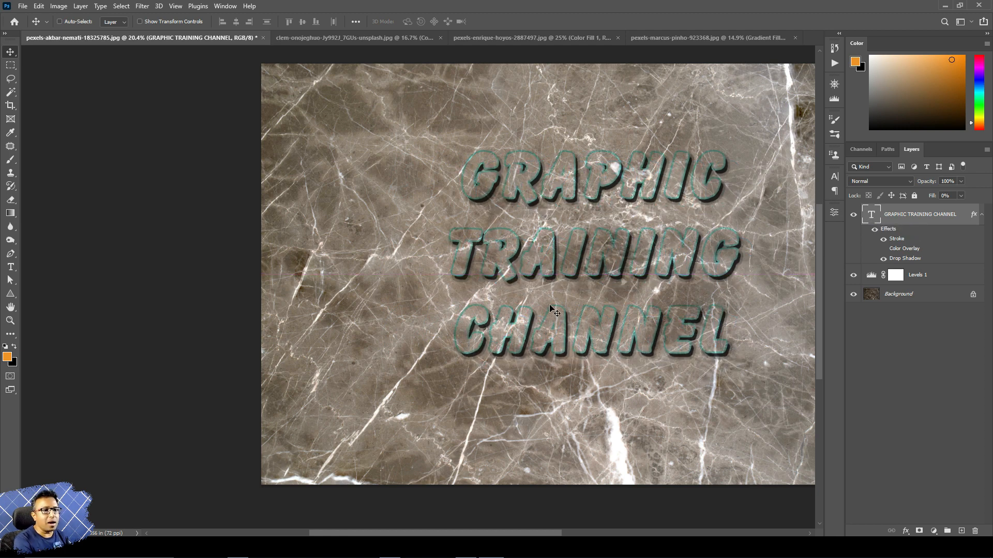
alt+scroll(582, 292, down, 3)
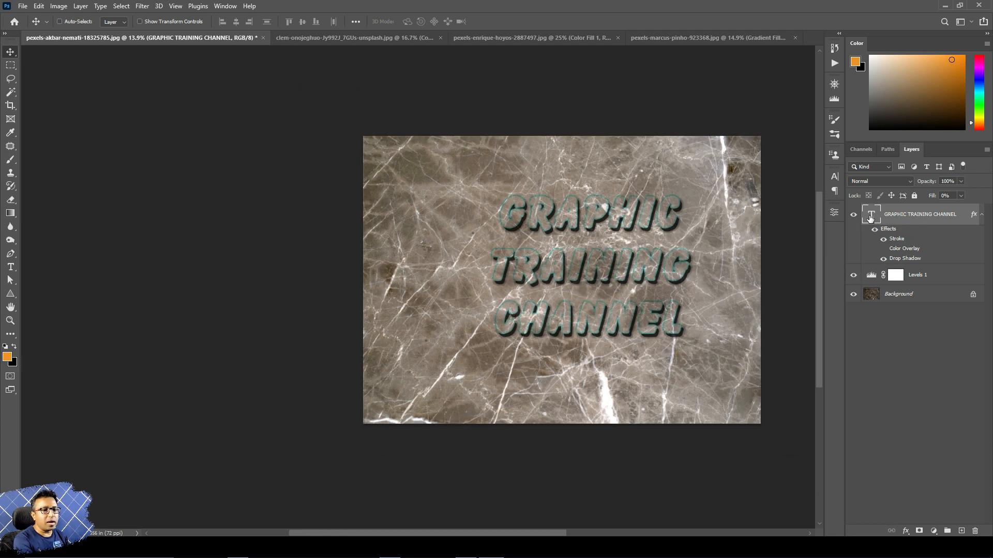
Step: Replace the wording of the GRAPHIC TRAINING CHANNEL text layer with GTCIN, keeping its layer style
double_click(870, 216)
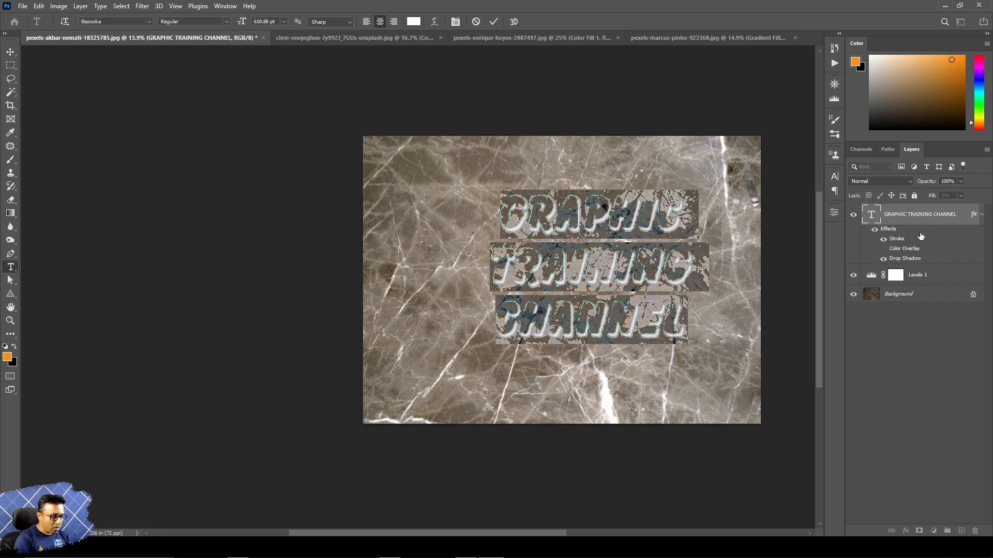
text(GTCIN)
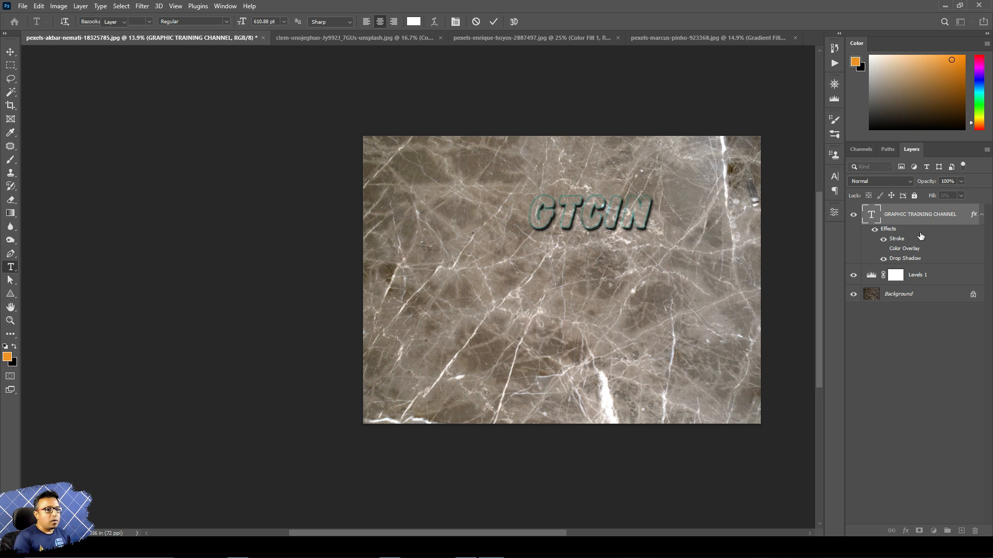
key(ctrl+Return)
key(v)
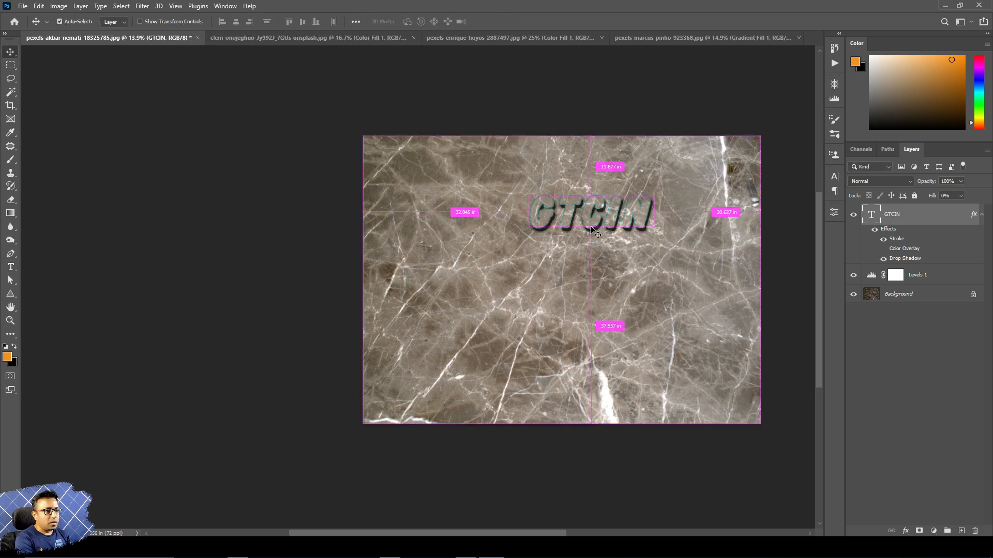
Step: Enlarge the GTCIN lettering to nearly twice its size and position it around the middle of the marble
drag(596, 231, 564, 276)
key(ctrl+t)
drag(619, 229, 678, 209)
key(Return)
drag(593, 281, 604, 298)
drag(646, 335, 587, 342)
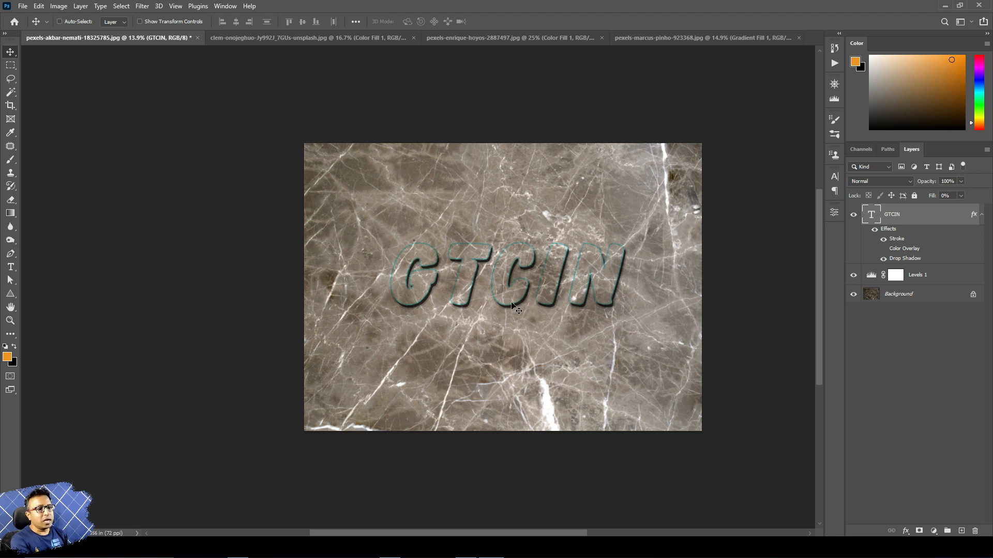
mouse_move(511, 305)
mouse_down()
mouse_move(509, 283)
mouse_move(521, 310)
mouse_up()
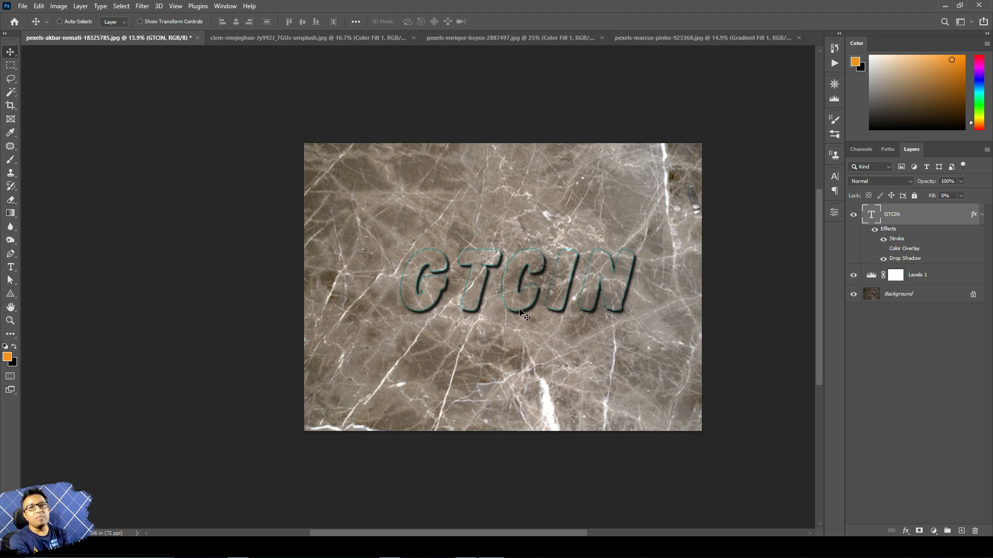
mouse_move(528, 310)
mouse_down()
mouse_move(513, 309)
mouse_move(532, 305)
mouse_move(523, 313)
mouse_up()
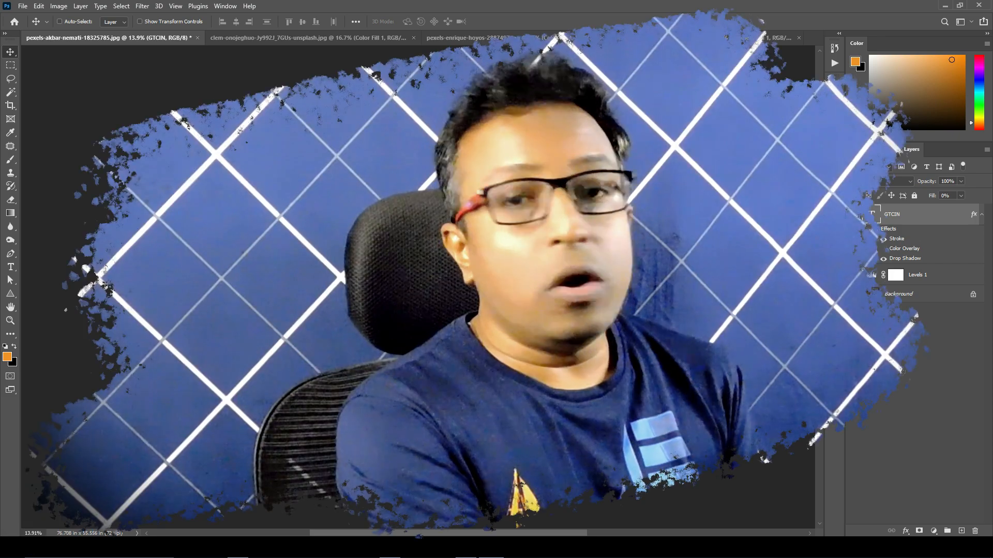